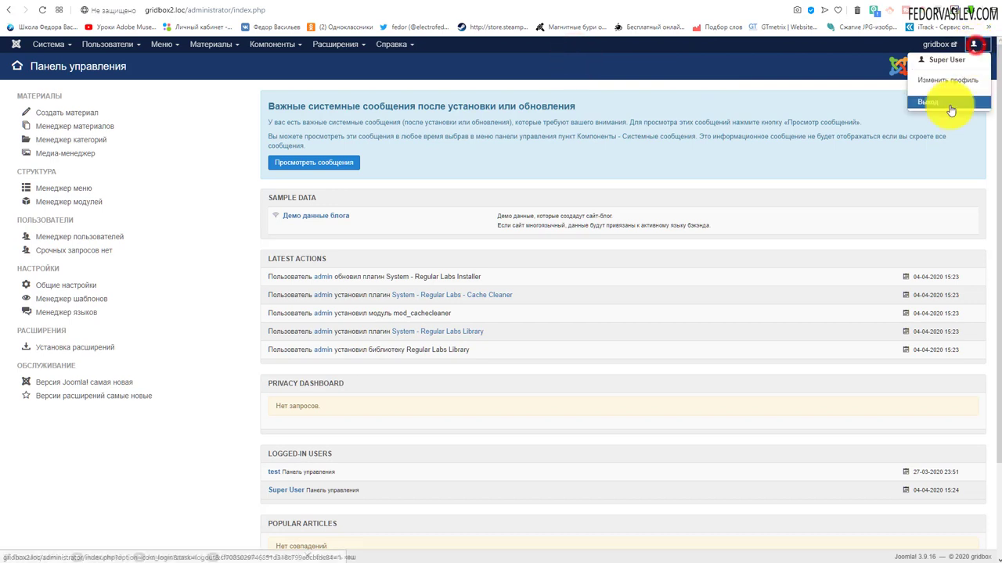
Log out of the administrator panel and sign back in with the saved admin username and password.
click(937, 101)
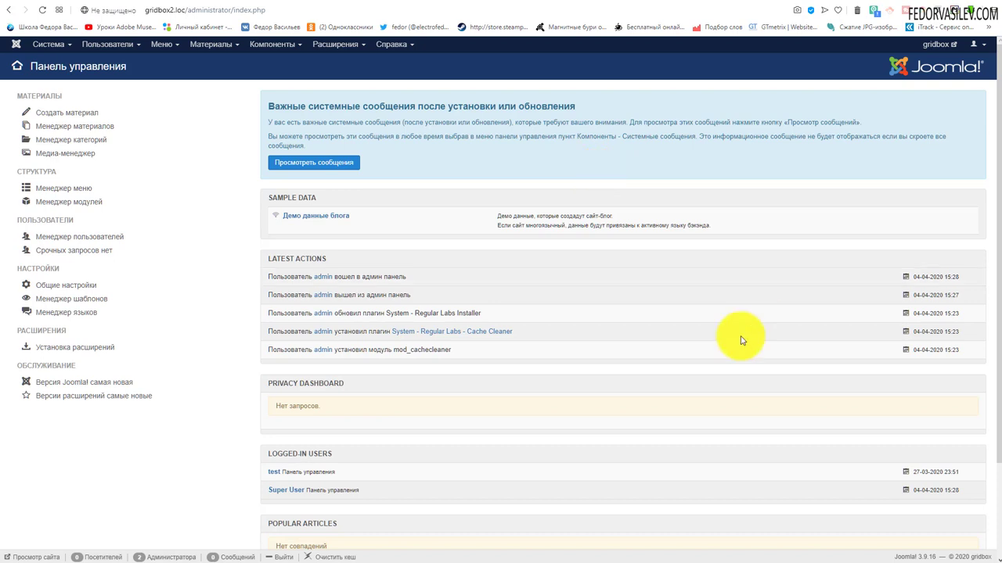
click(976, 45)
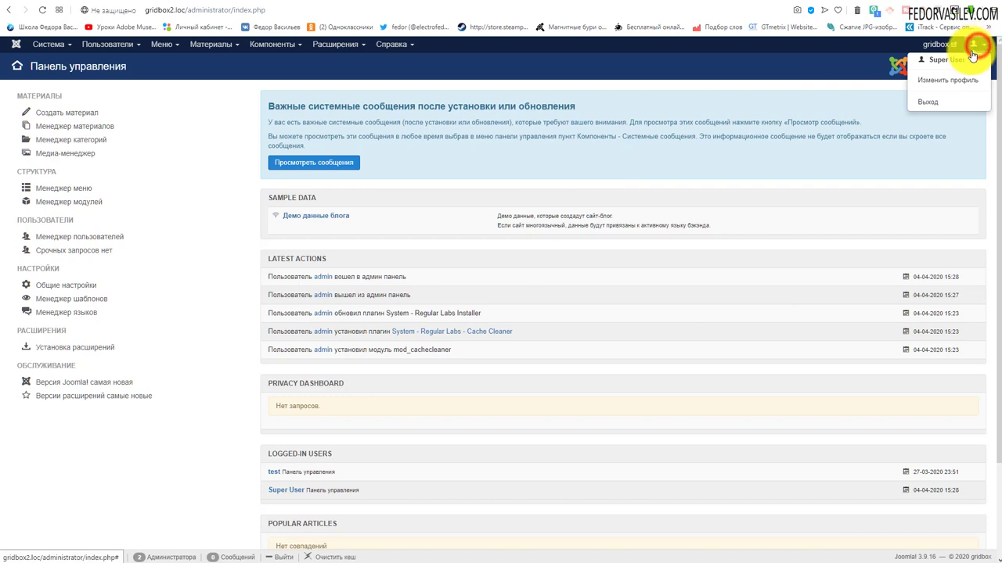
click(928, 101)
click(510, 257)
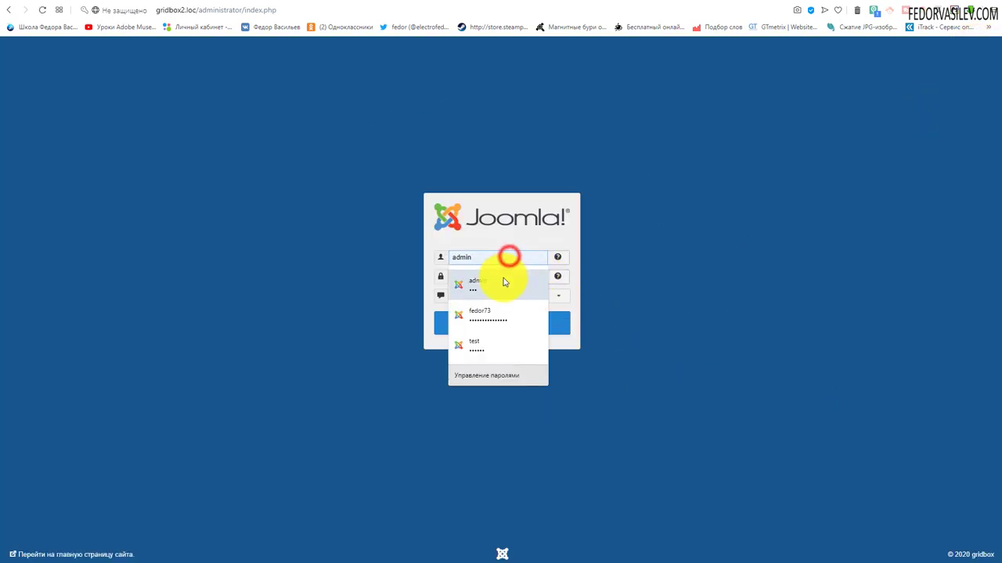
click(501, 278)
click(487, 321)
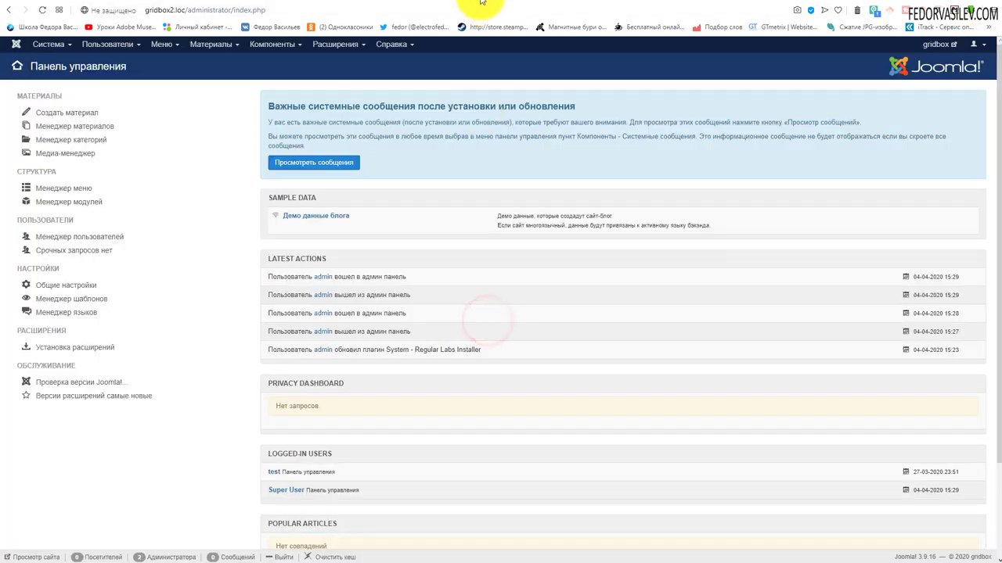
Look through the public site's home page with the house listings.
click(484, 2)
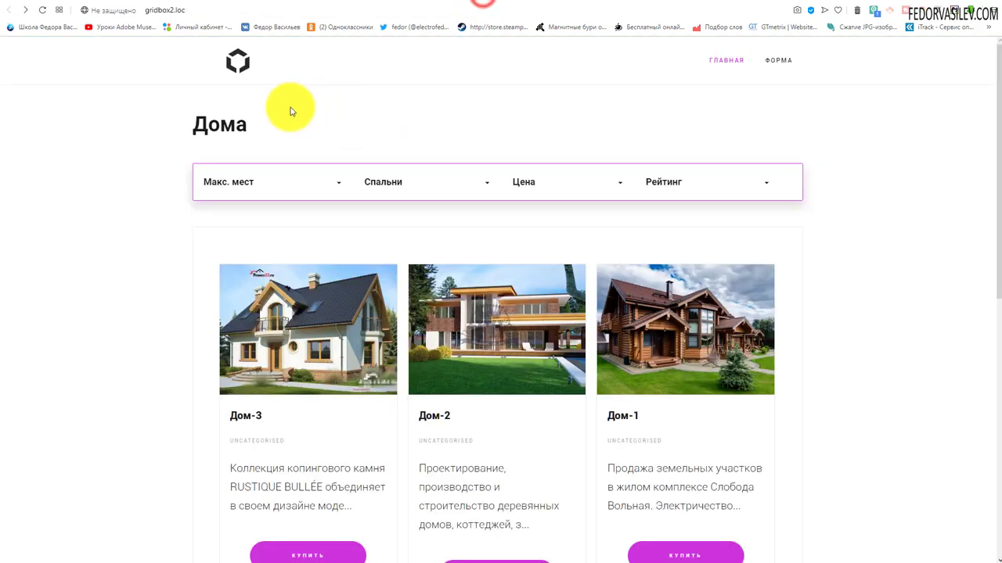
click(220, 125)
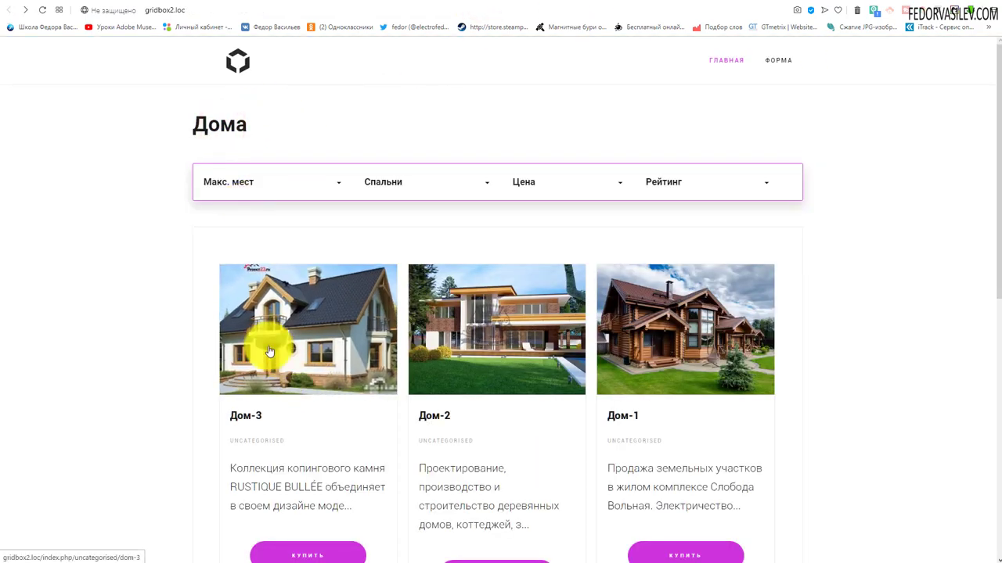
scroll(268, 353, down, 4)
scroll(627, 234, down, 3)
scroll(506, 384, up, 7)
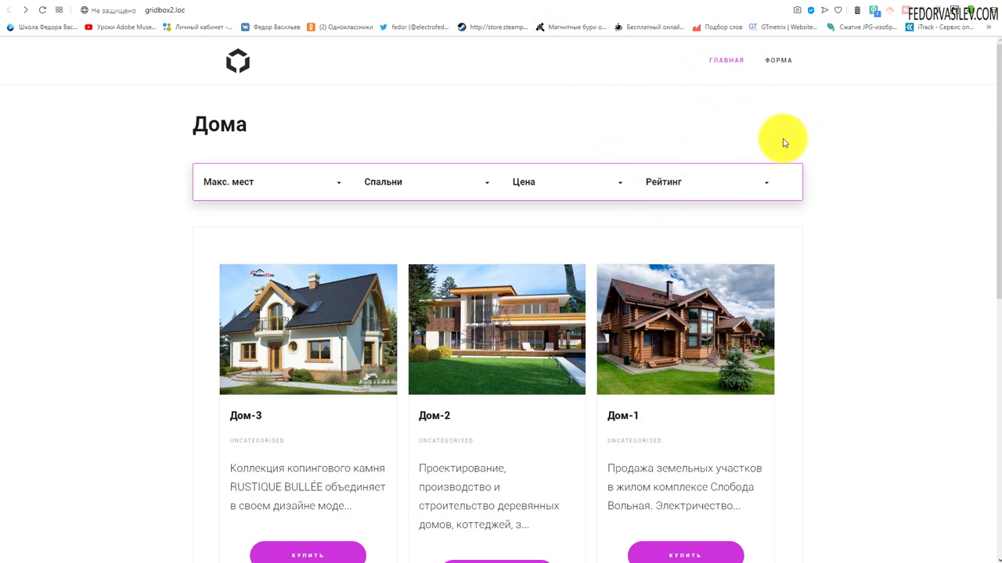
scroll(398, 201, down, 5)
scroll(407, 180, up, 5)
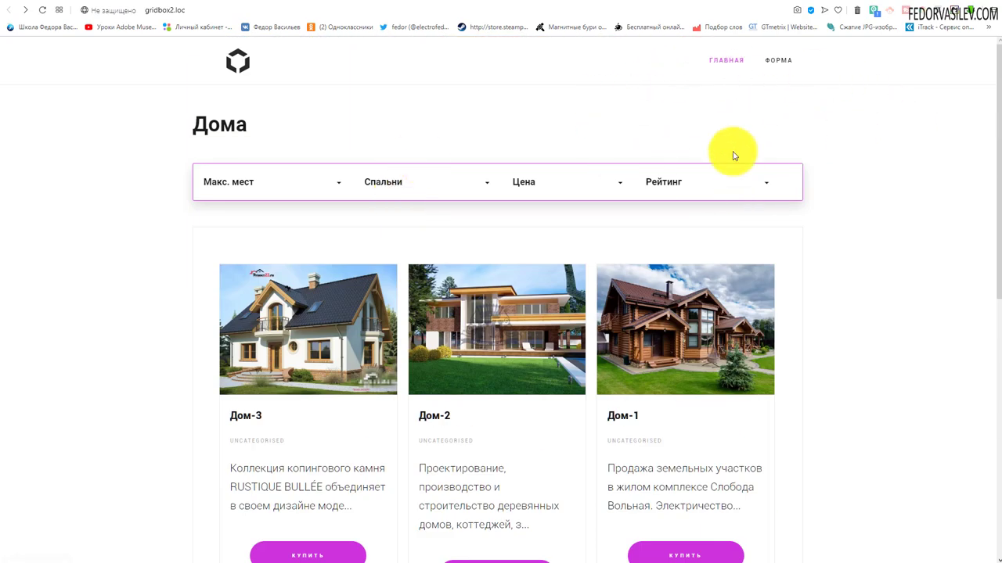
Return to the administrator panel and find the session parameters in the system section of the global configuration.
click(438, 0)
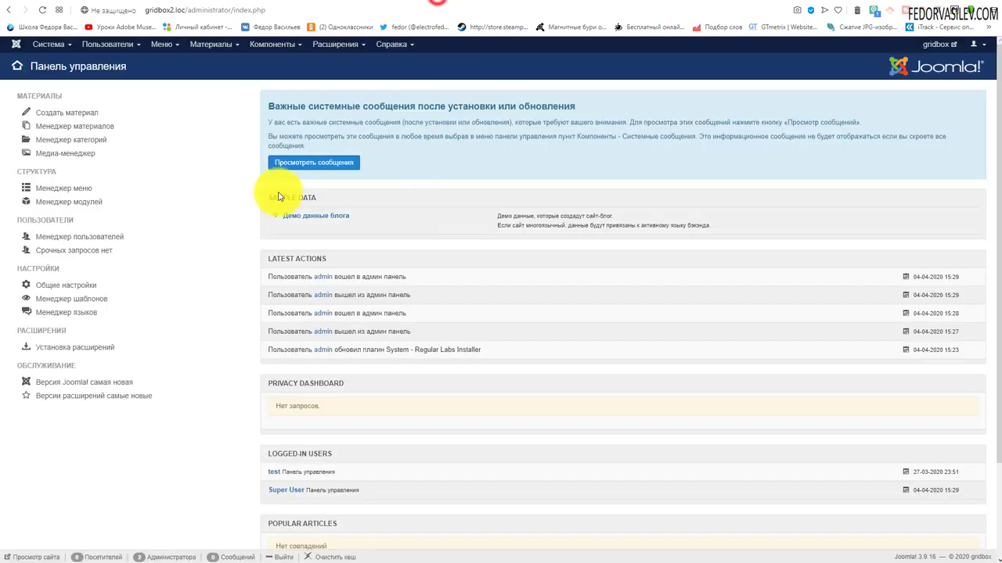
click(54, 47)
click(62, 91)
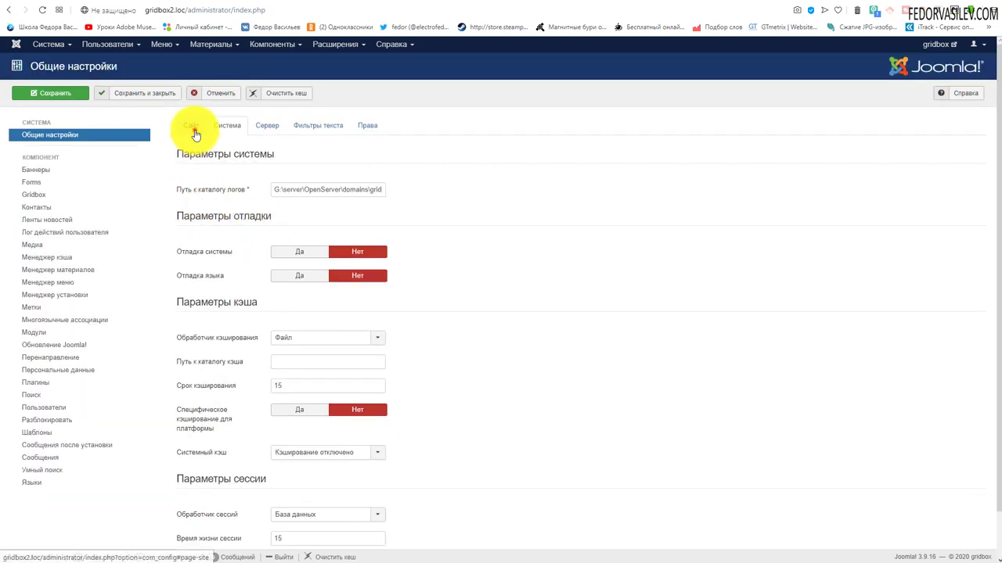
click(191, 125)
click(219, 125)
scroll(338, 507, down, 1)
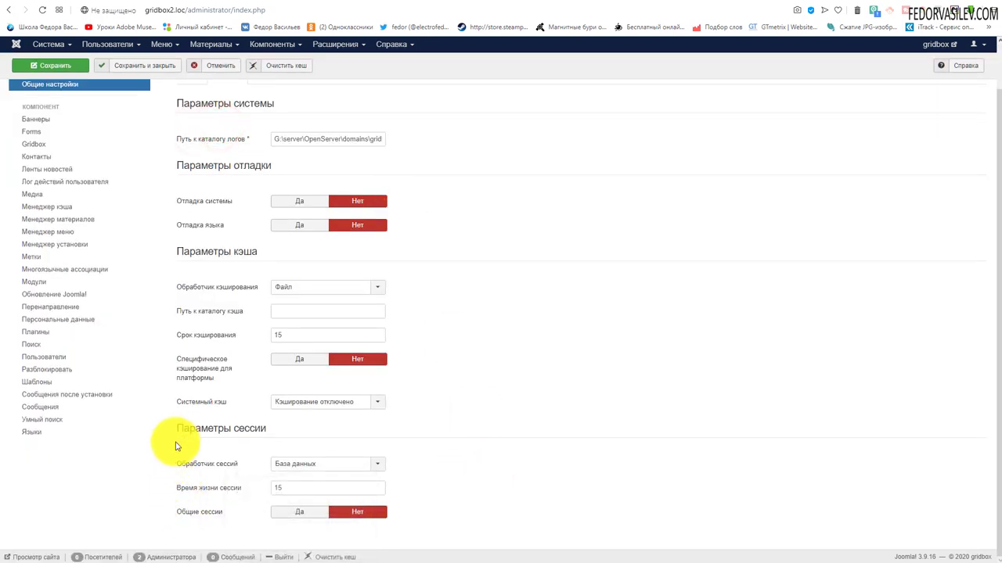
triple_click(264, 428)
click(538, 412)
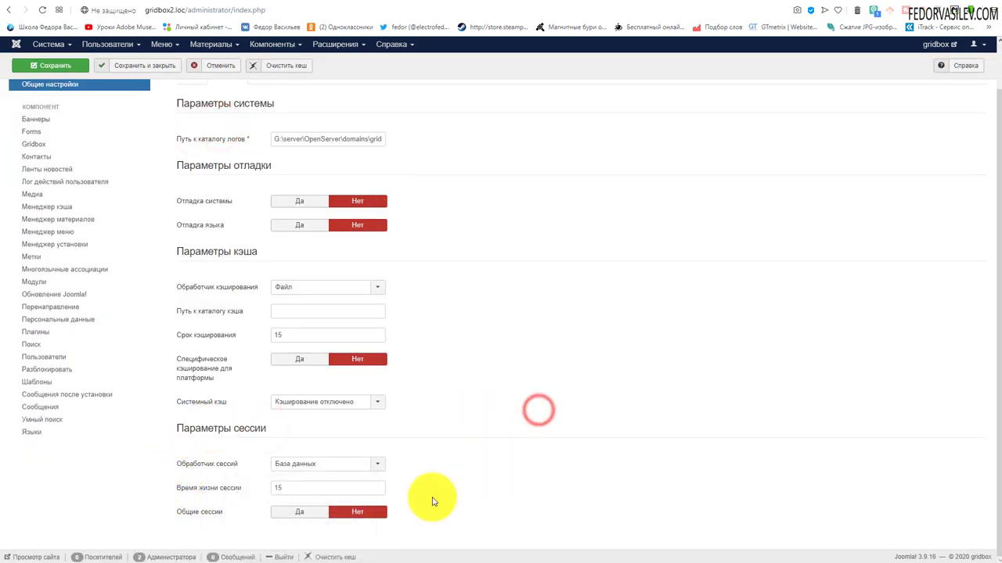
Examine the session lifetime setting (Время жизни сессии) and its description.
mouse_move(196, 490)
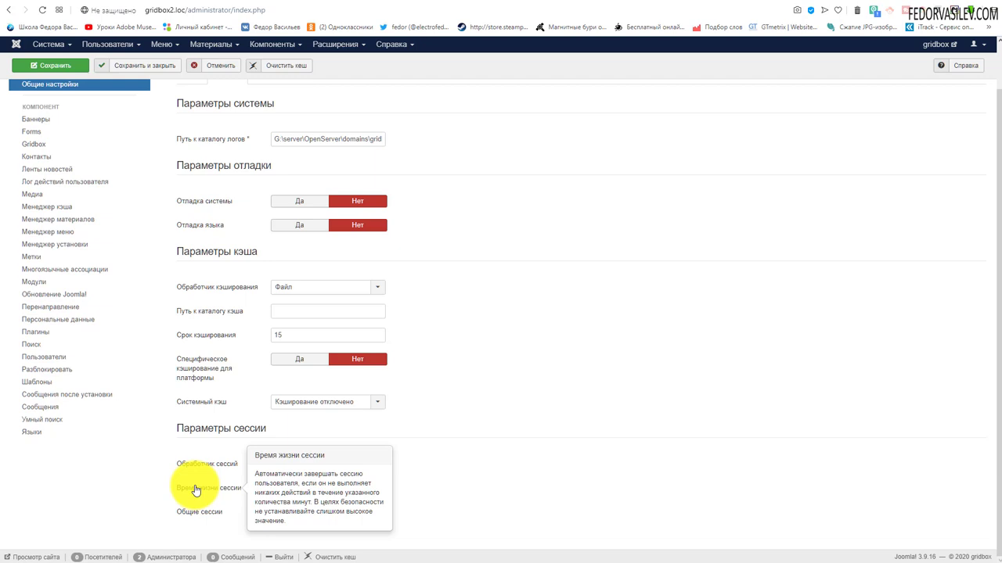
click(289, 490)
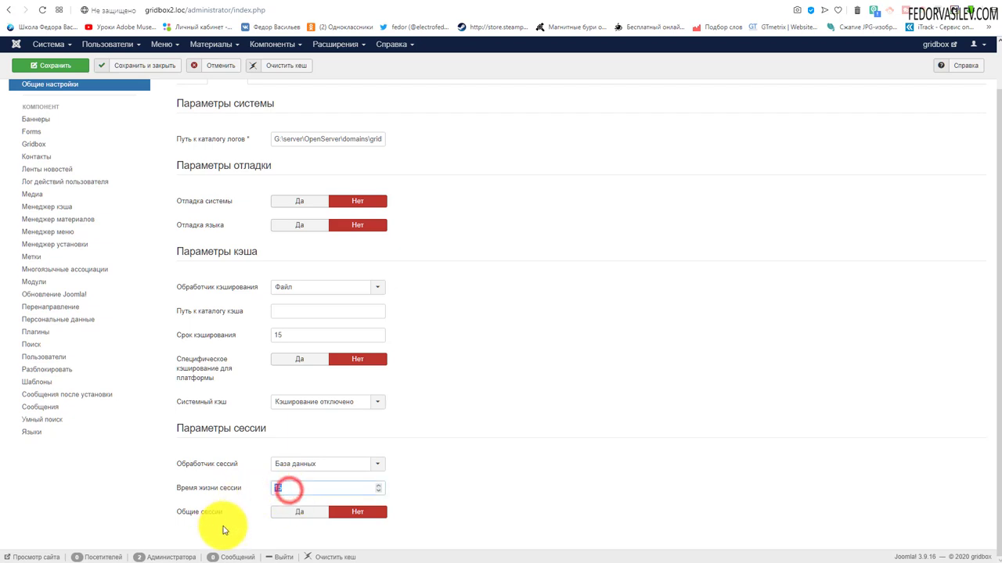
click(446, 487)
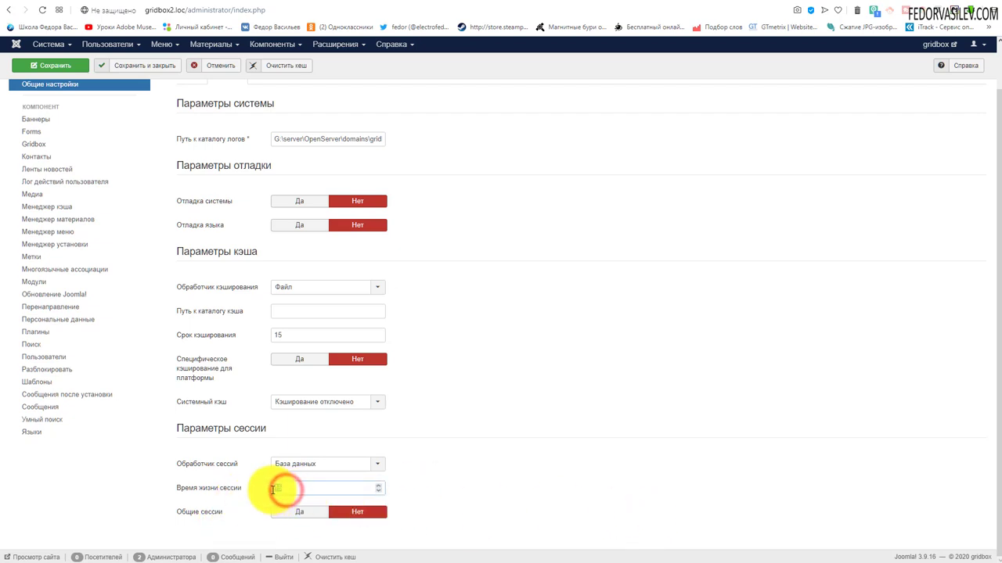
click(525, 476)
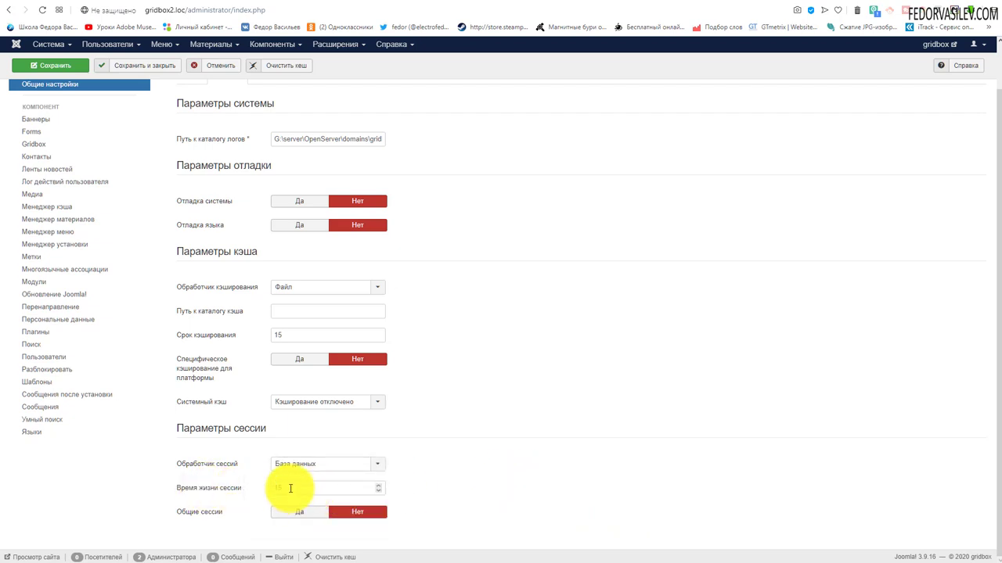
double_click(289, 488)
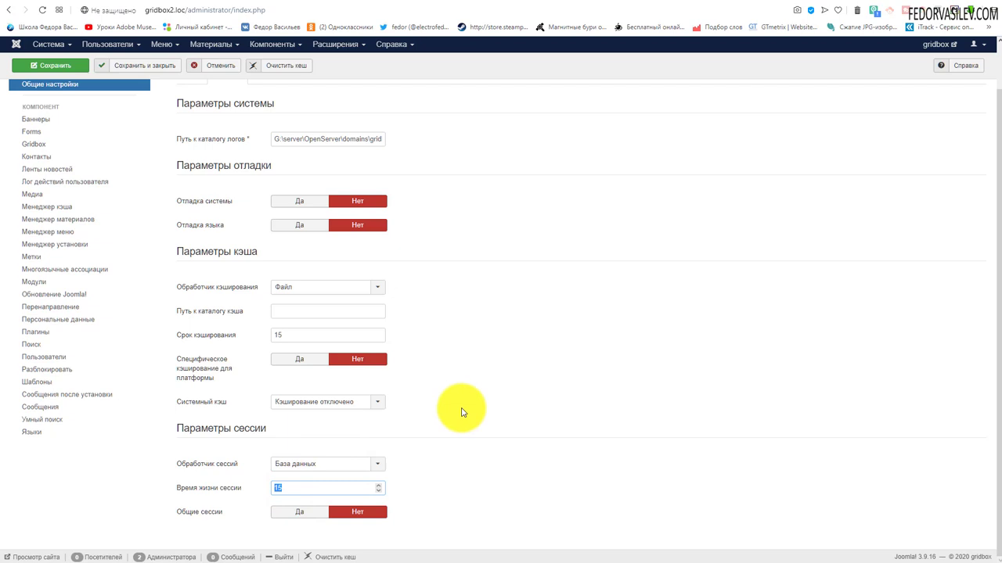
click(468, 490)
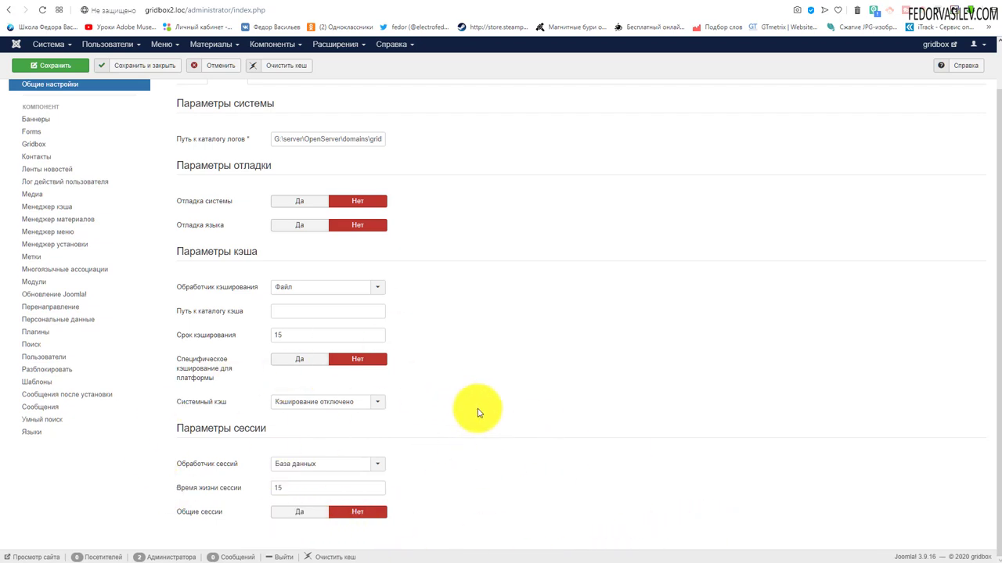
double_click(280, 487)
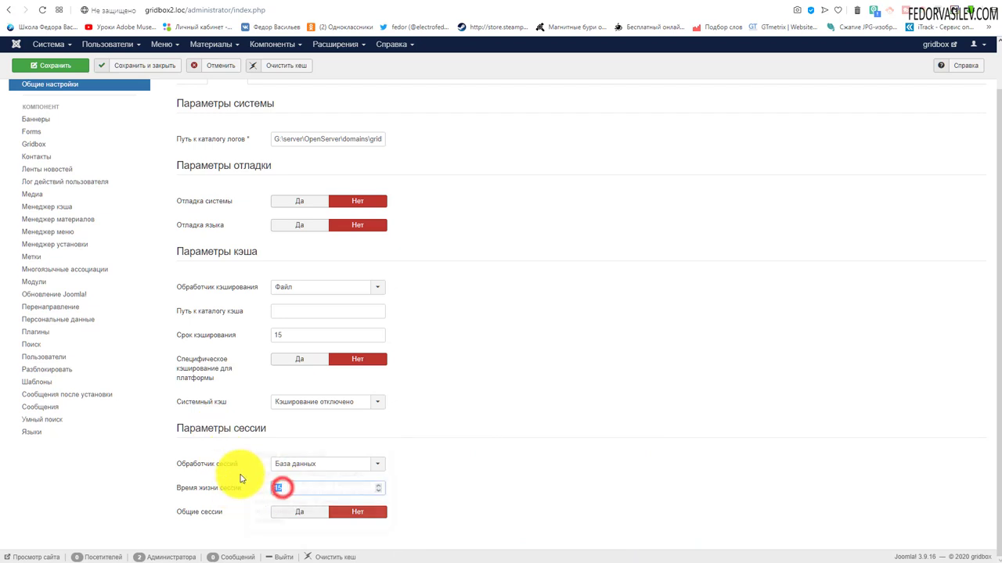
click(512, 413)
double_click(279, 486)
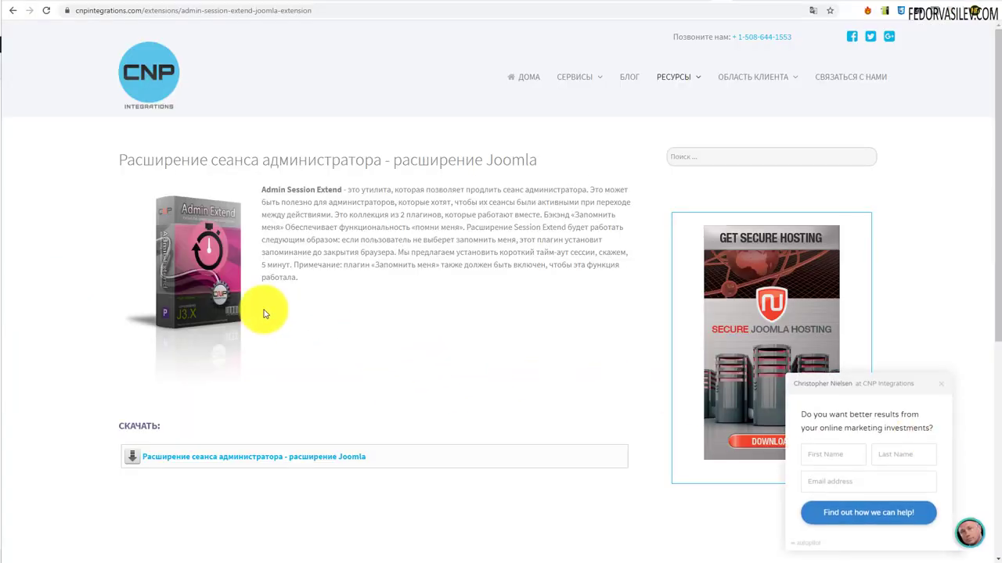
Read the Admin Session Extend description on the CNP Integrations extension page.
drag(342, 190, 264, 190)
click(358, 236)
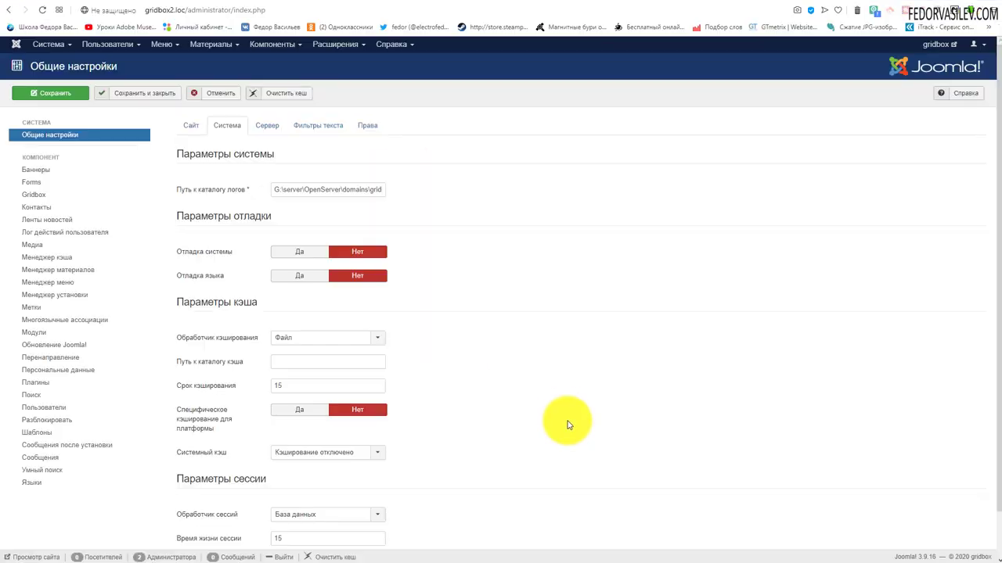
Install the extension package pkg_adminsessionextend_0.1.0.zip by uploading it from its folder in File Explorer to the Joomla extension installer.
click(333, 44)
mouse_move(354, 61)
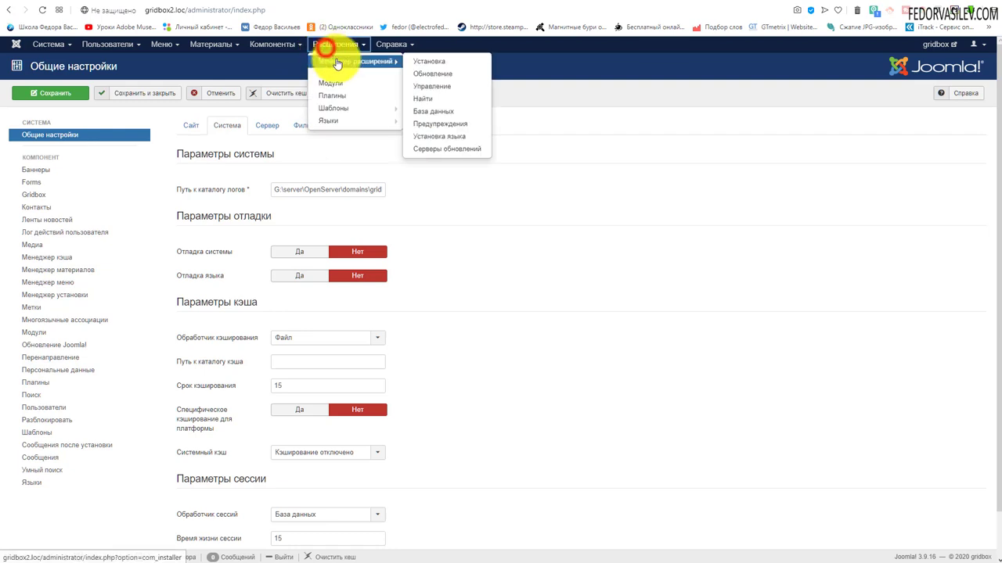
click(430, 64)
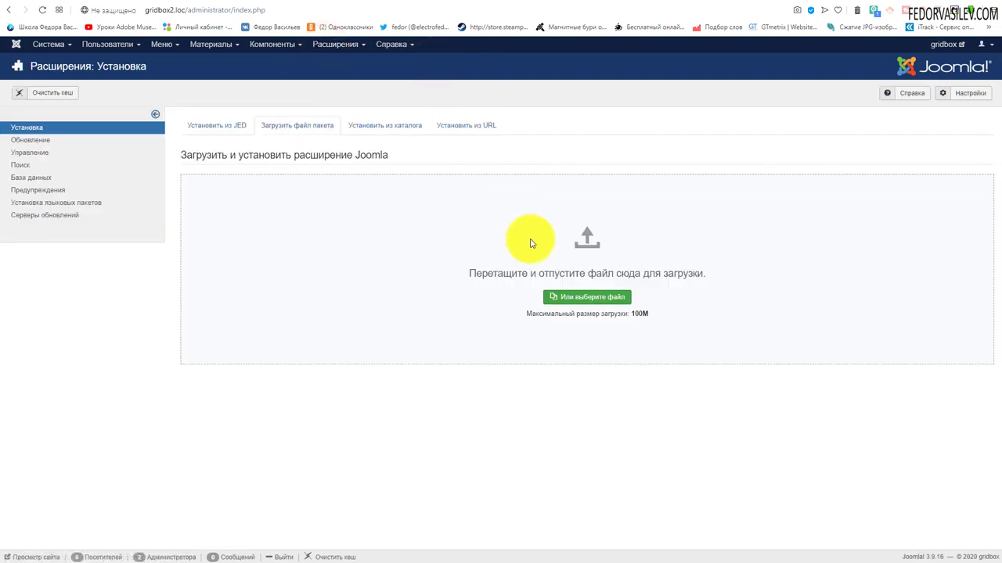
key(alt+Tab)
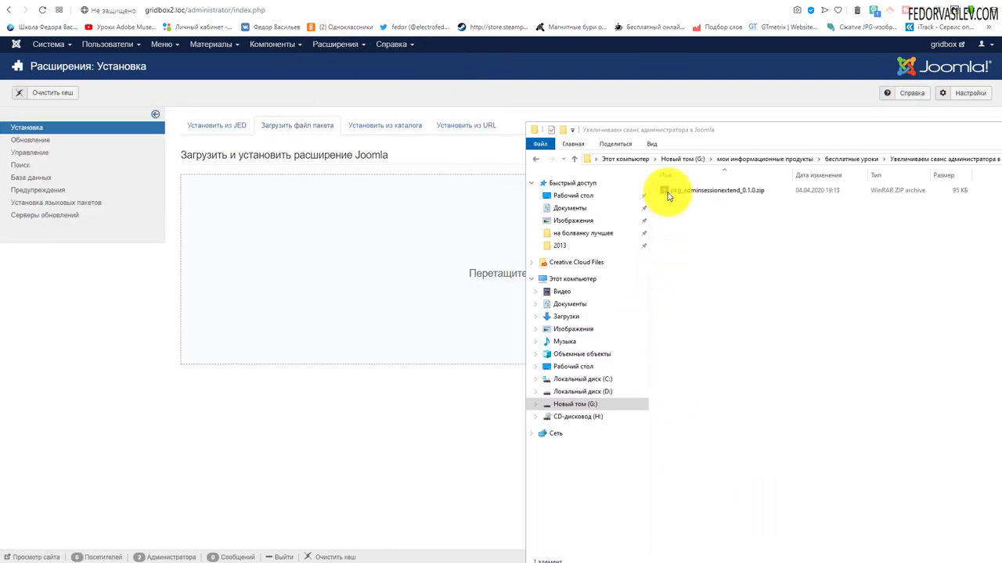
drag(694, 143, 710, 141)
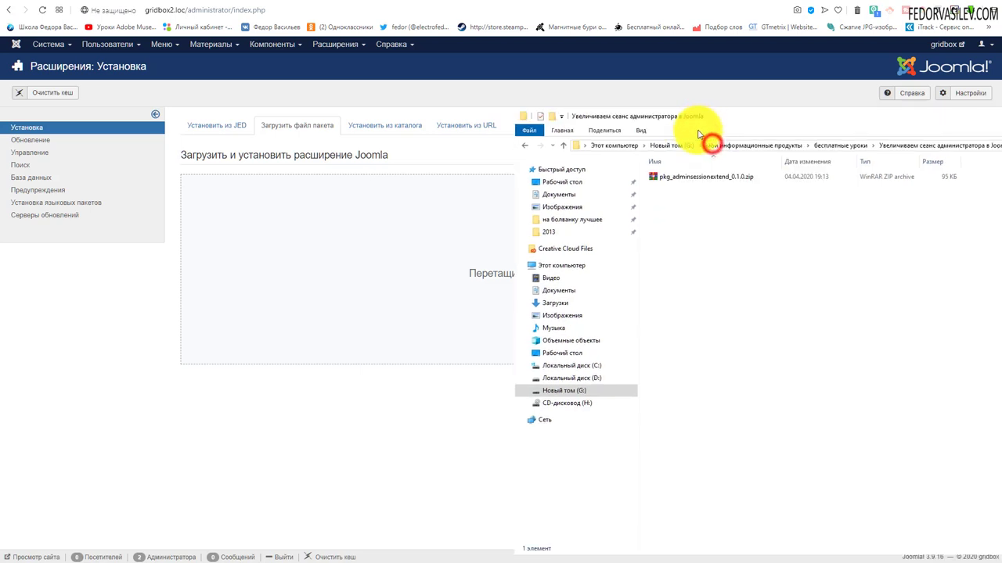
click(664, 178)
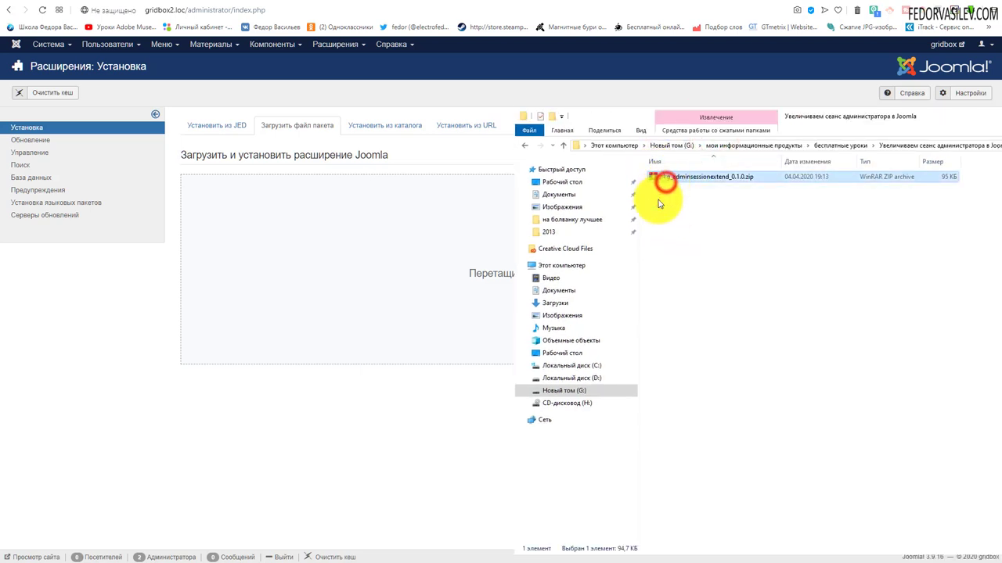
drag(665, 190, 391, 224)
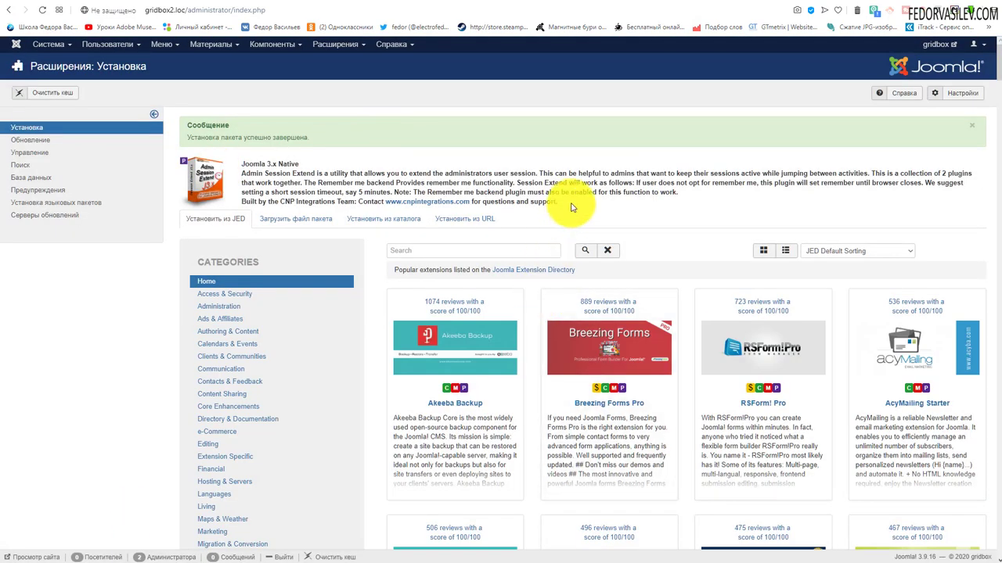
Read the installed extension's description and the installation message.
drag(569, 203, 363, 174)
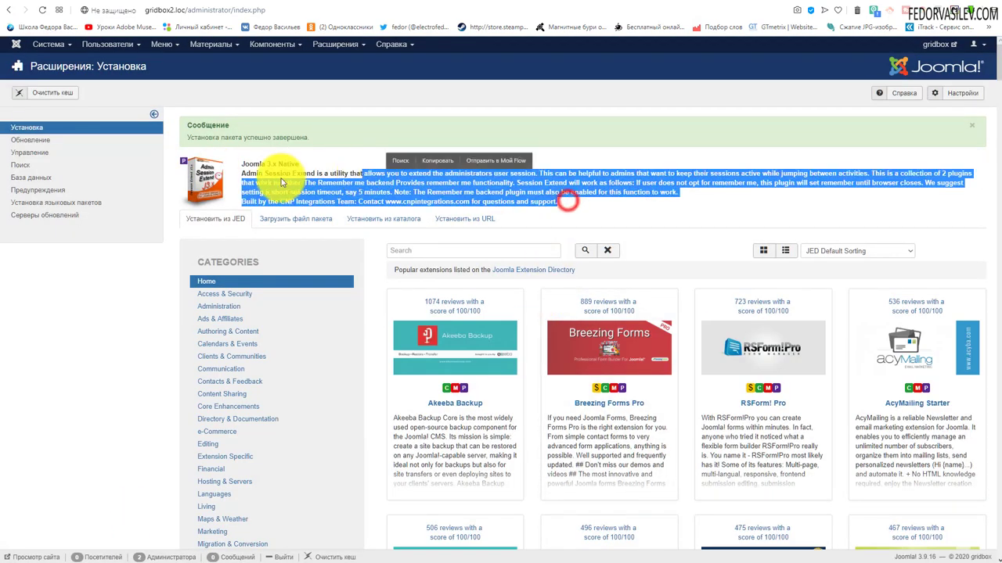
drag(311, 142, 188, 137)
click(400, 126)
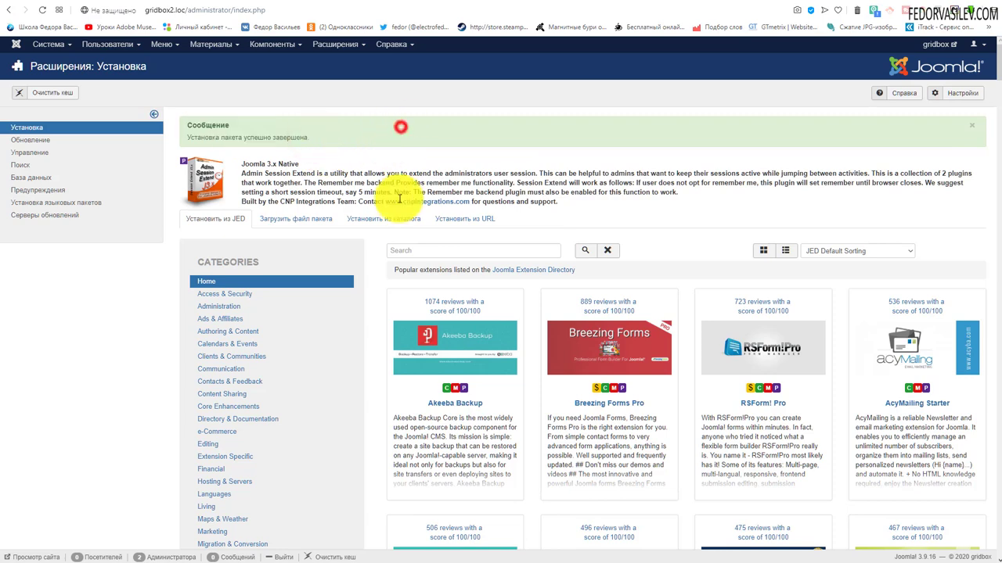
Open the plugin list, sort it by ID in descending order and locate the two Admin Session Extend plugins.
click(335, 44)
click(342, 95)
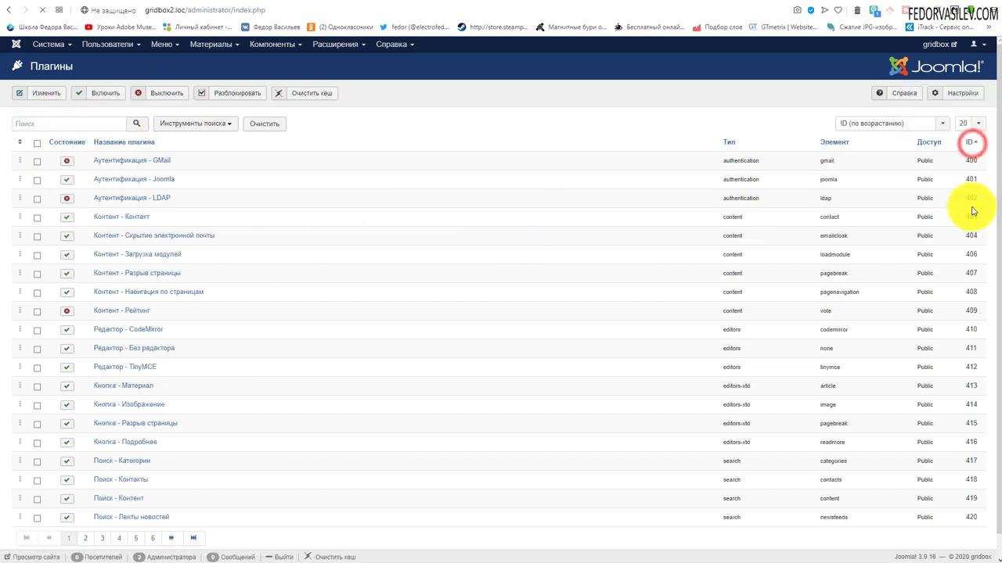
click(968, 143)
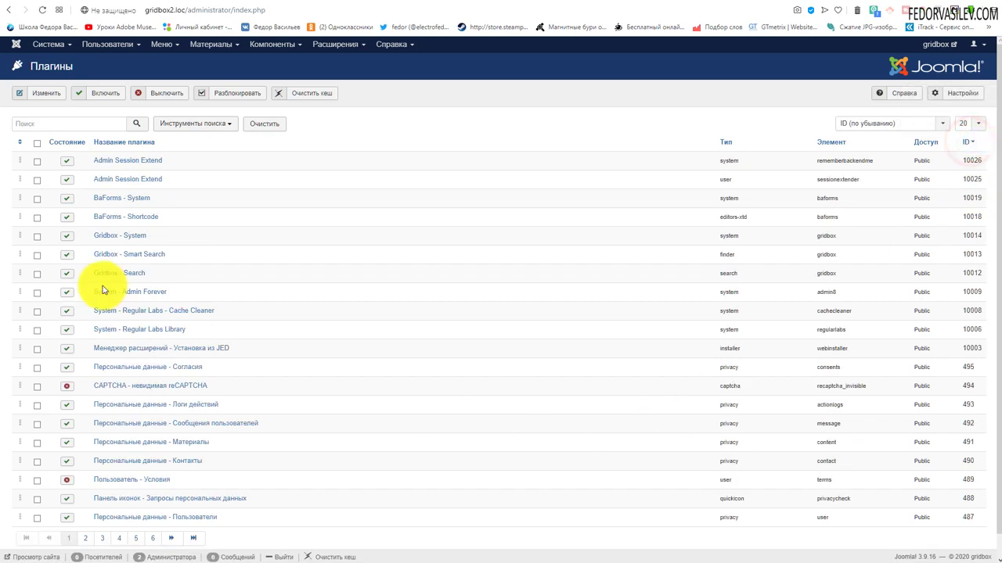
drag(165, 181, 117, 163)
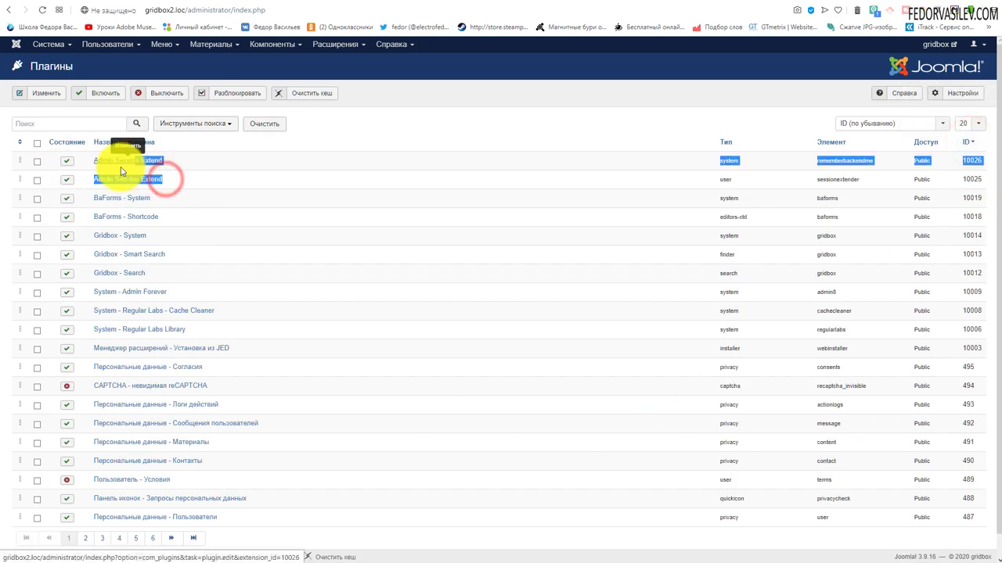
click(358, 113)
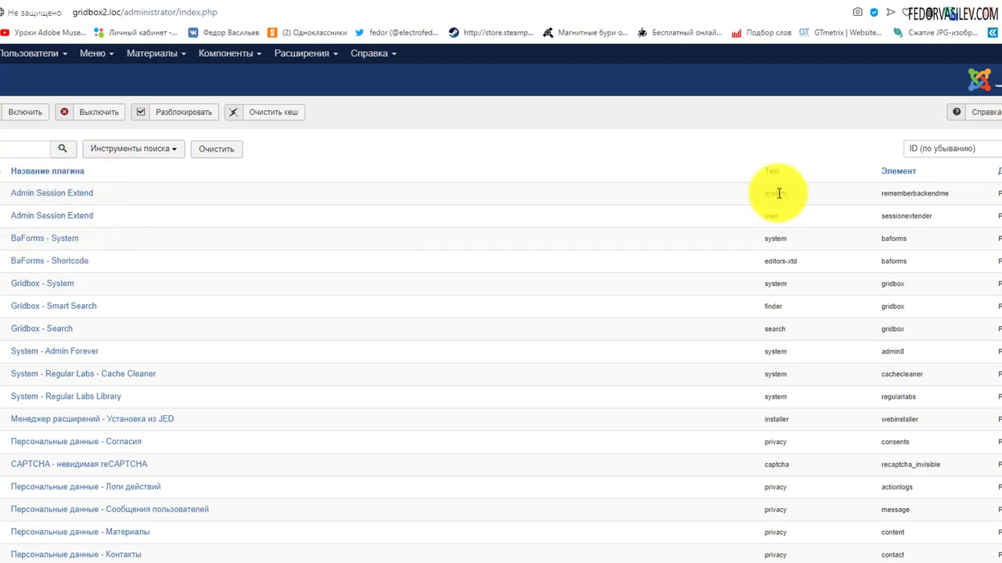
Check the types of both Admin Session Extend plugins and open the settings of the system one.
mouse_move(761, 194)
mouse_down()
mouse_move(795, 193)
mouse_move(784, 223)
mouse_up()
click(837, 144)
click(608, 157)
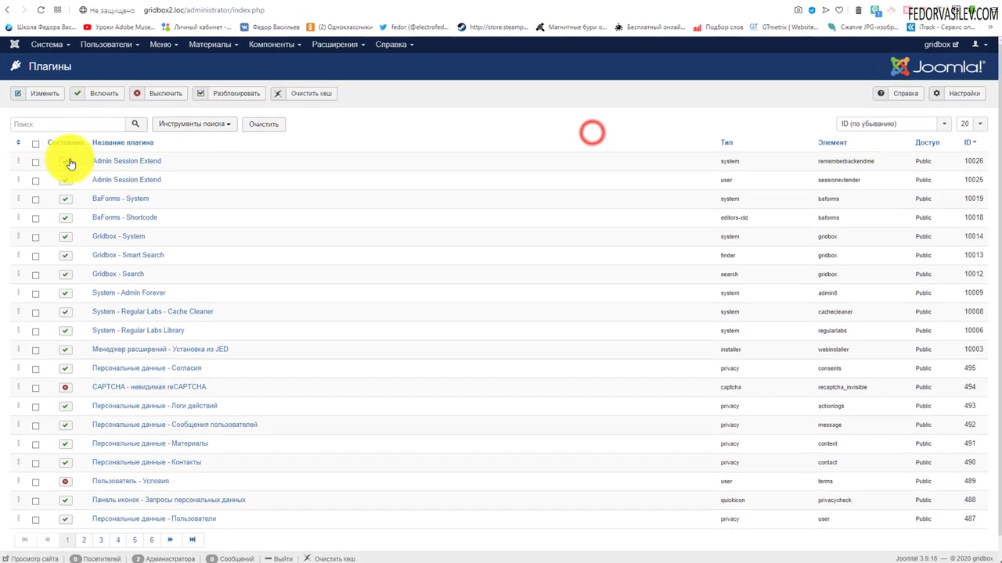
click(114, 164)
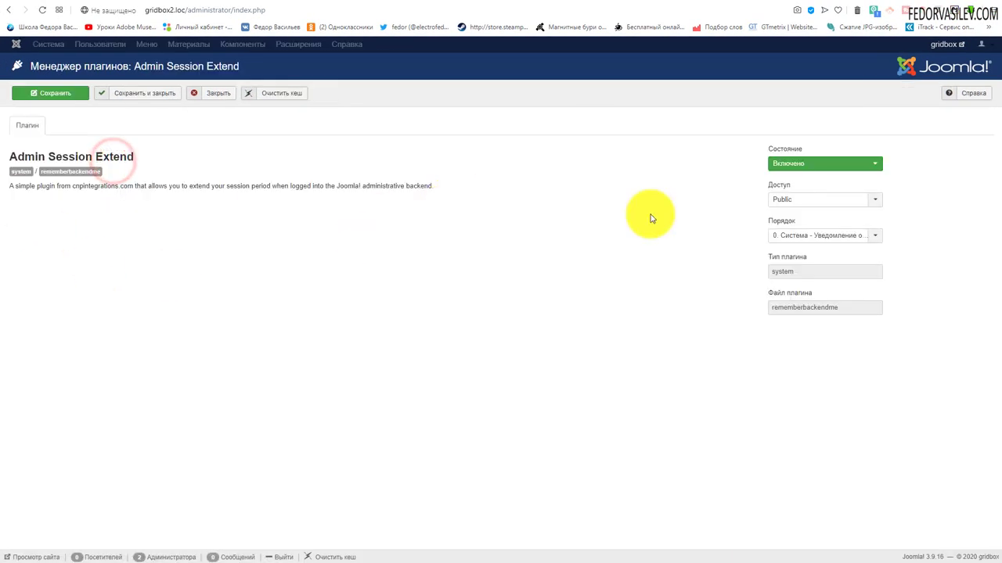
Check the status setting of the system Admin Session Extend plugin and close its settings without changing anything.
click(785, 164)
click(793, 167)
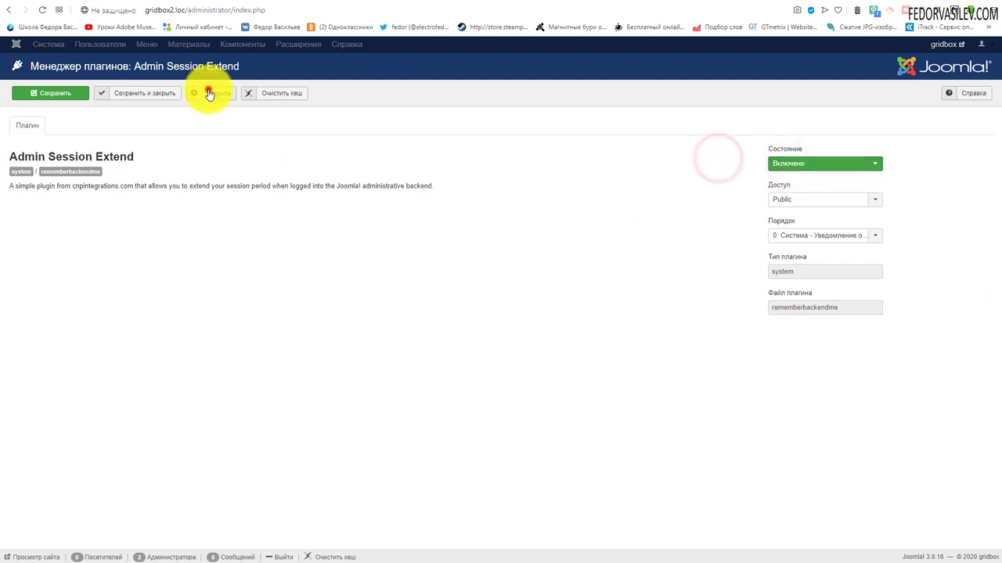
click(208, 94)
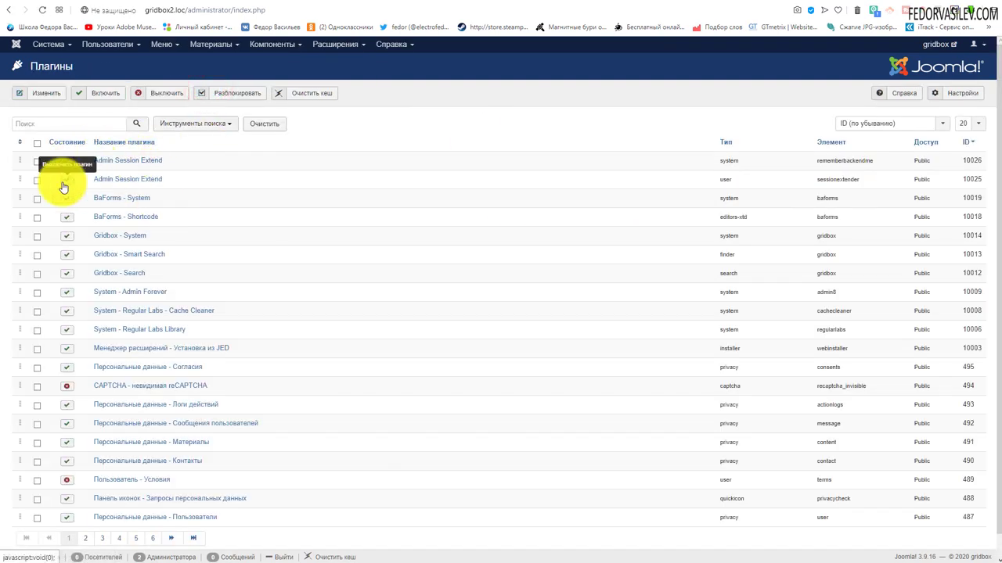
Open the user-type Admin Session Extend plugin and review the available options of its Select mode setting.
click(112, 178)
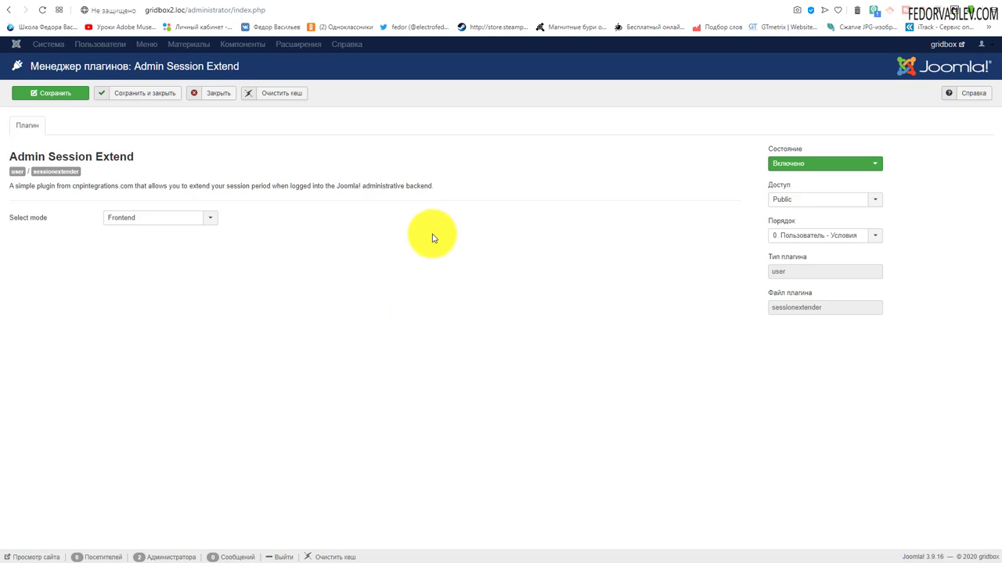
click(135, 217)
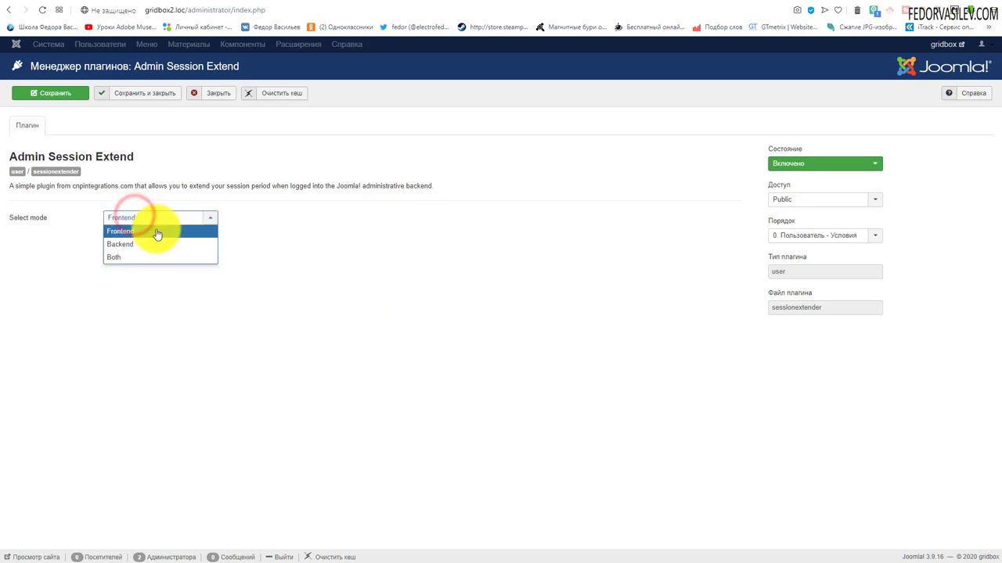
click(387, 238)
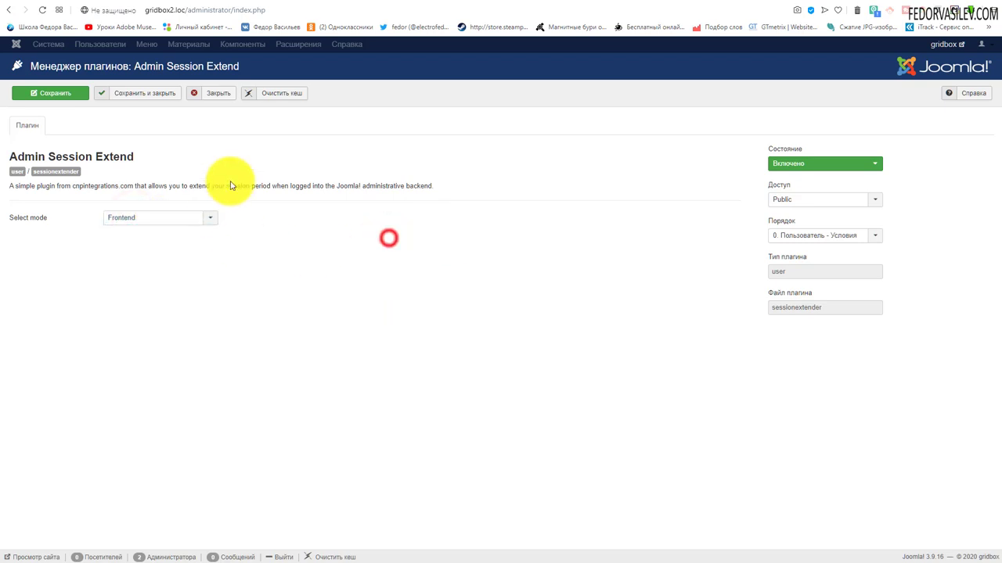
Look over the public home page of the site and return to the user plugin's settings.
click(493, 2)
scroll(241, 161, down, 5)
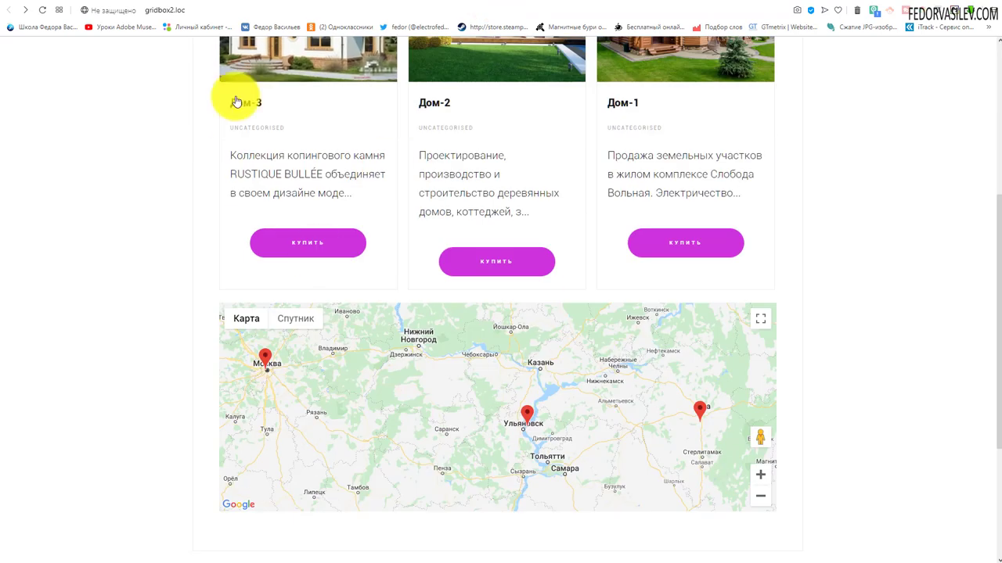
scroll(452, 360, up, 5)
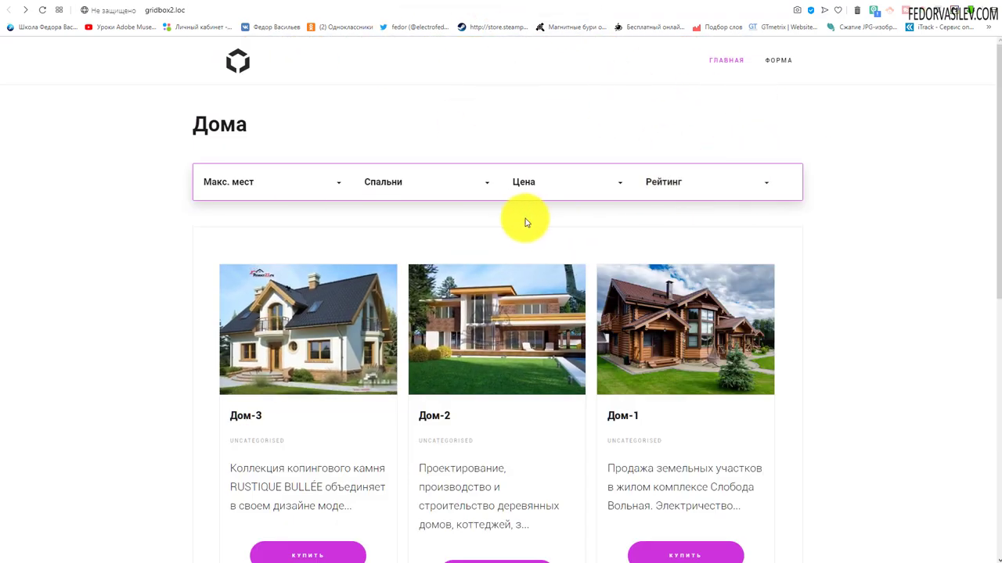
scroll(810, 230, down, 3)
scroll(563, 291, up, 3)
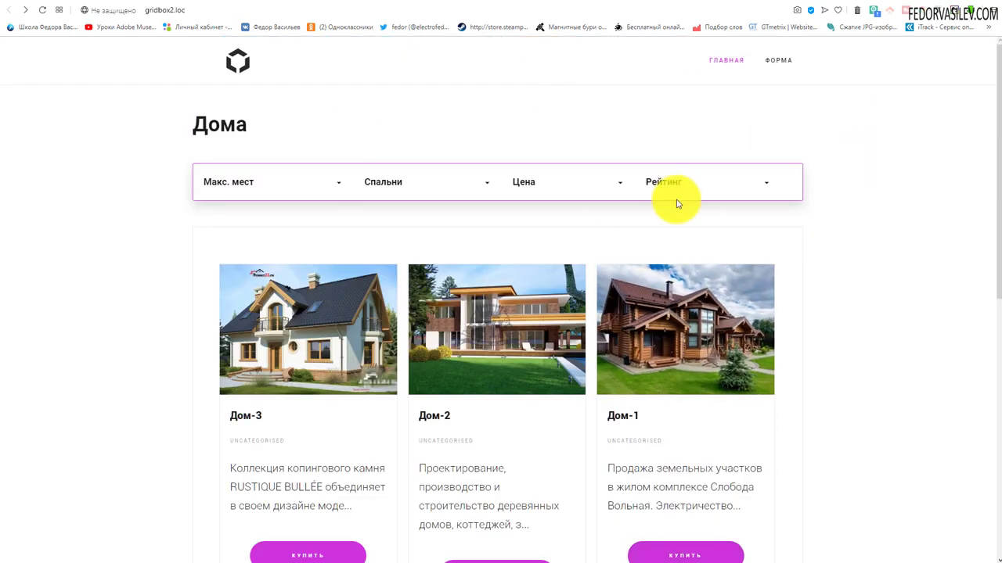
click(440, 6)
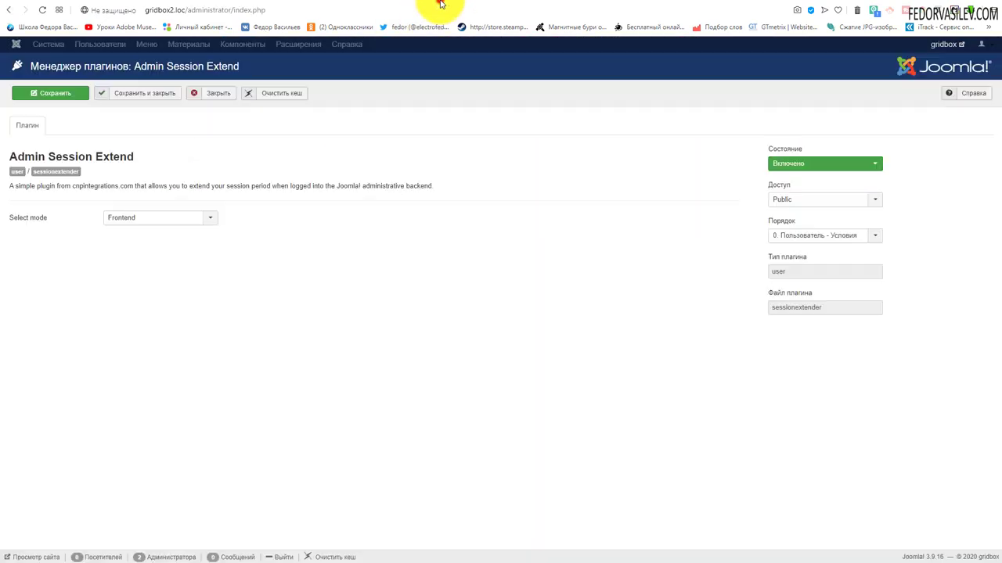
Set the user plugin's Select mode to Backend.
click(127, 228)
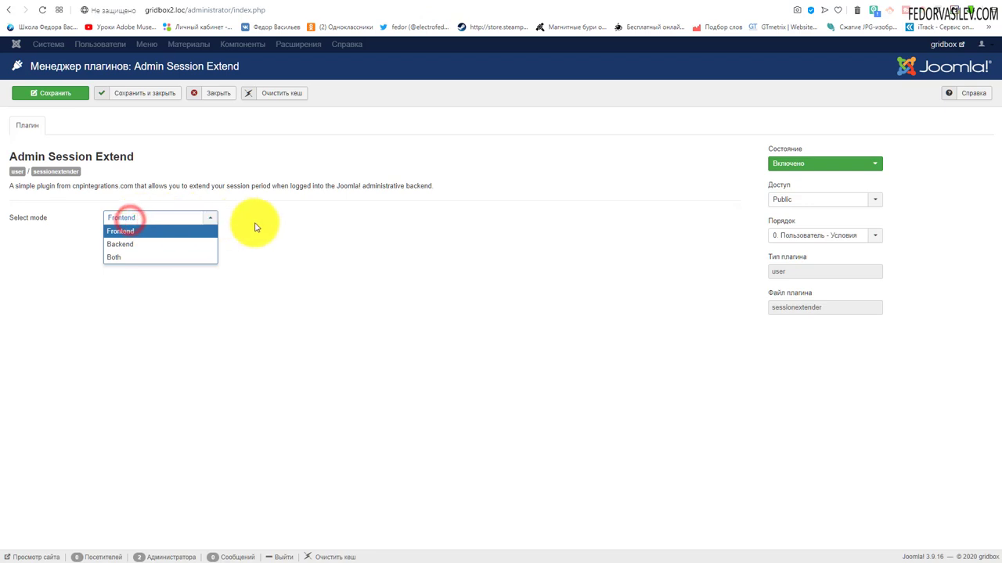
click(258, 227)
click(163, 222)
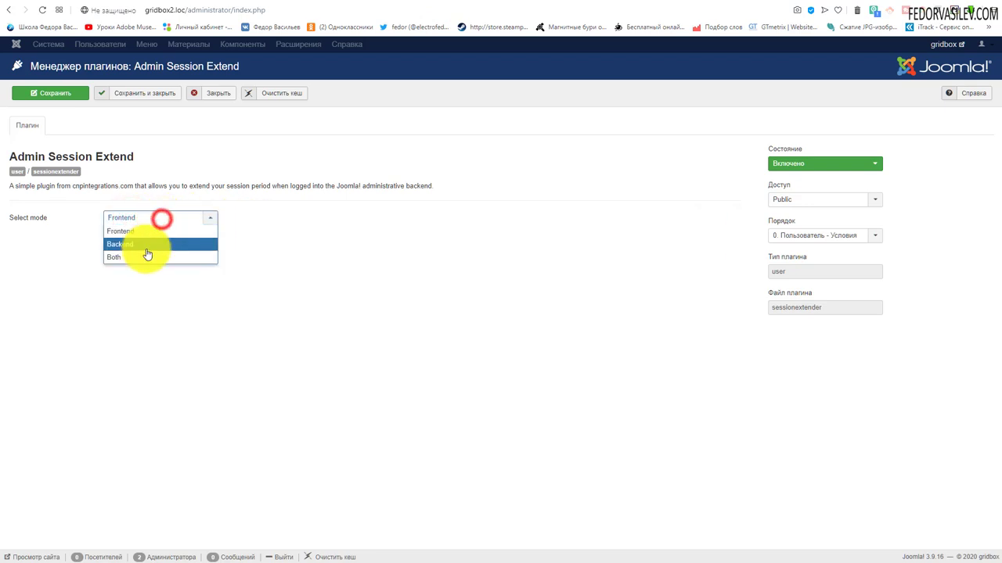
click(146, 247)
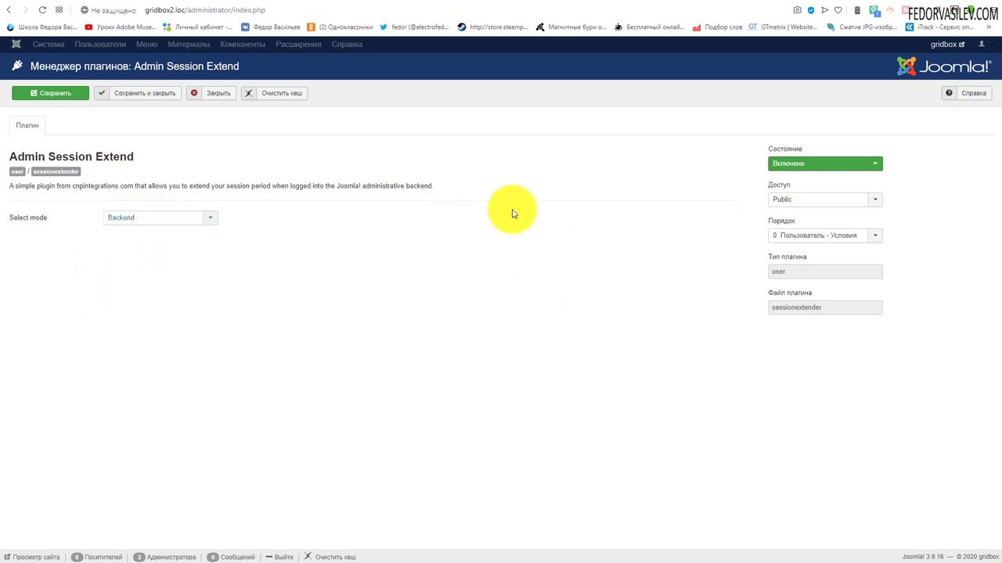
Examine the administrator login form and return to the user plugin's settings.
click(139, 94)
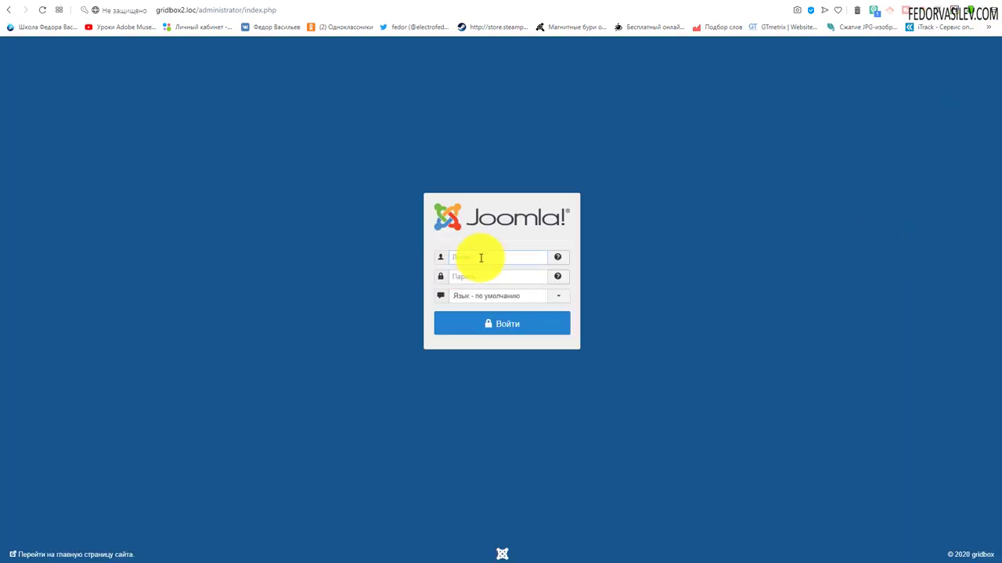
click(483, 253)
click(465, 327)
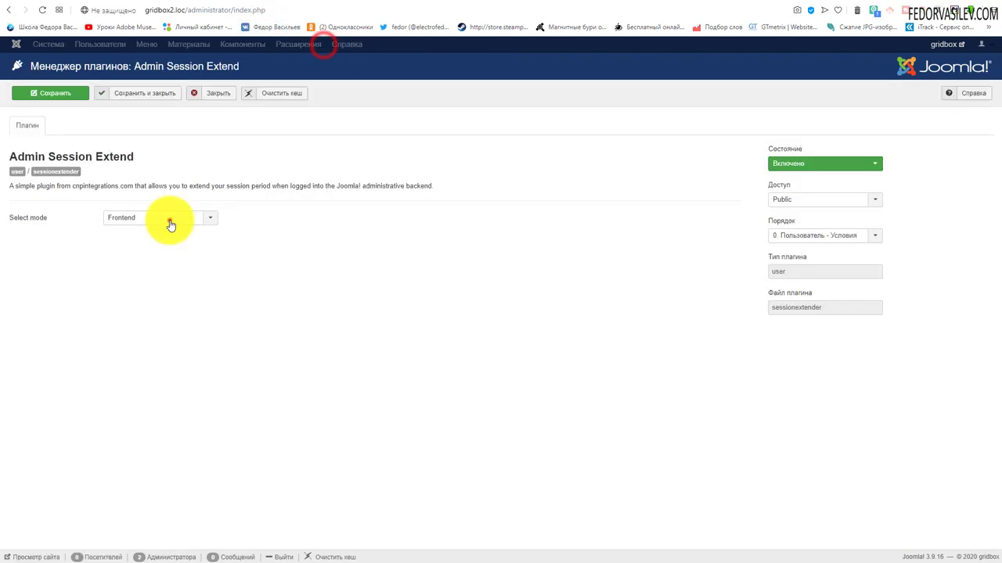
Try the Backend option for the user plugin's mode and switch the mode to Both.
click(169, 219)
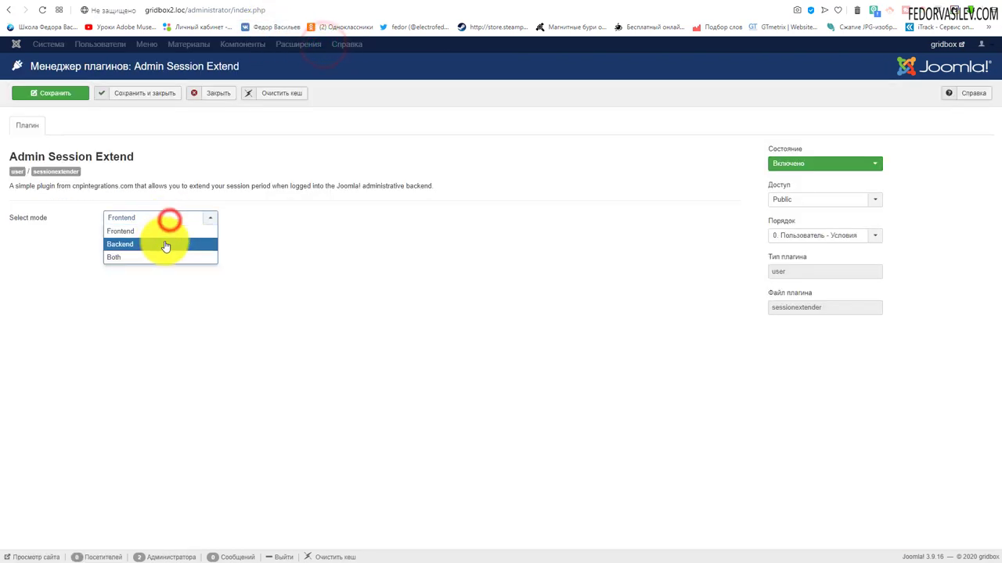
click(150, 245)
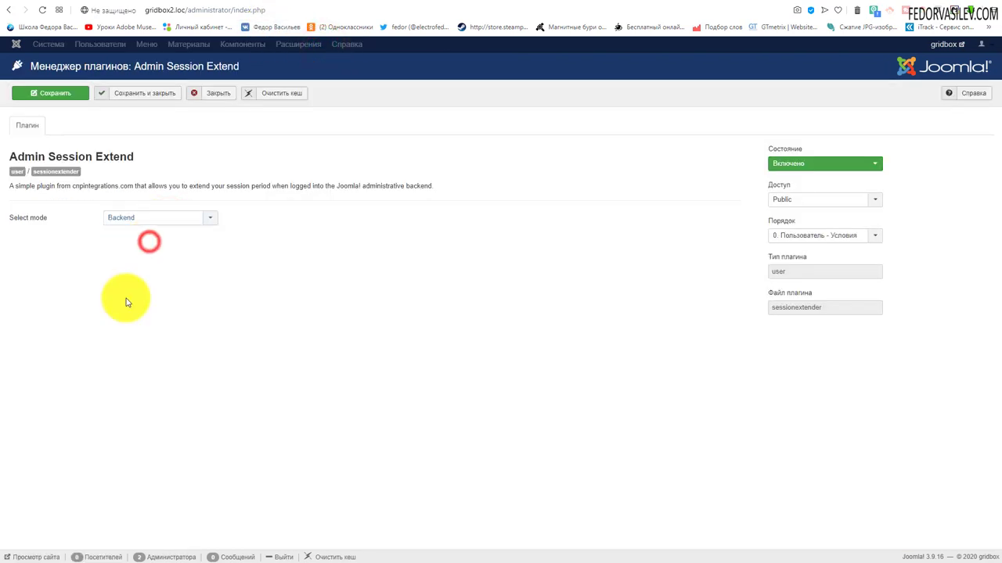
click(210, 223)
click(121, 259)
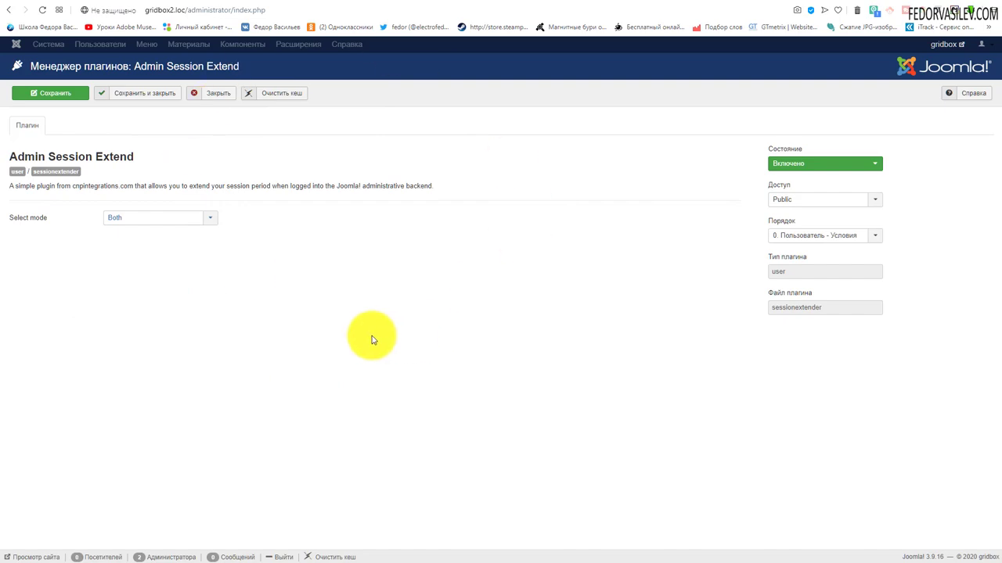
View the public home page again, return to the user plugin and close its settings without saving.
click(498, 2)
scroll(552, 264, down, 1)
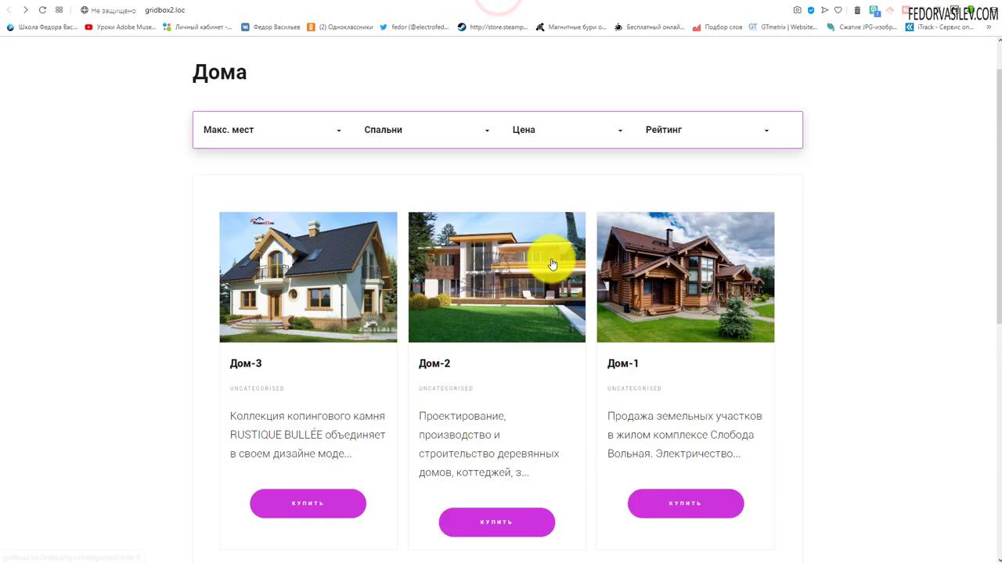
scroll(552, 265, up, 1)
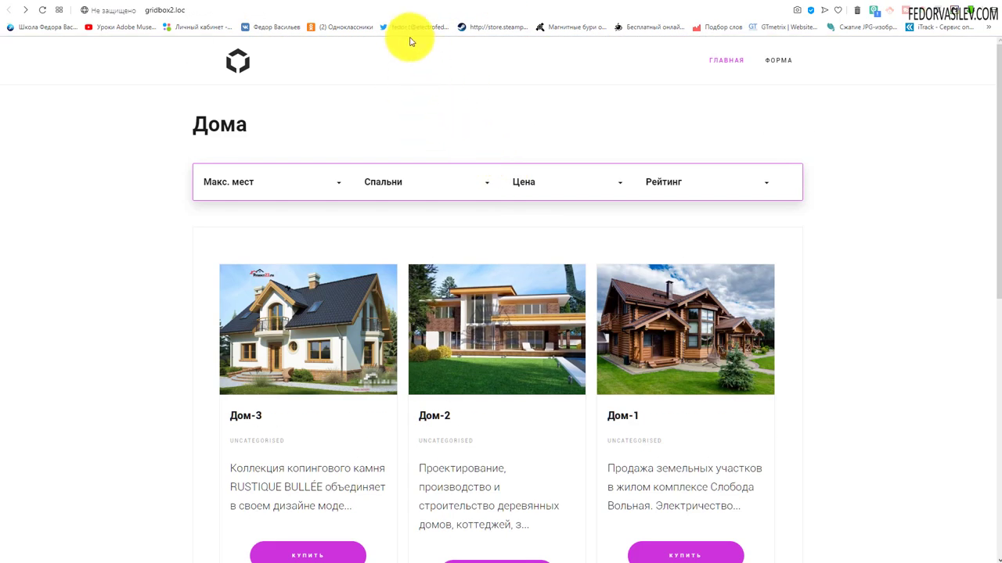
click(436, 3)
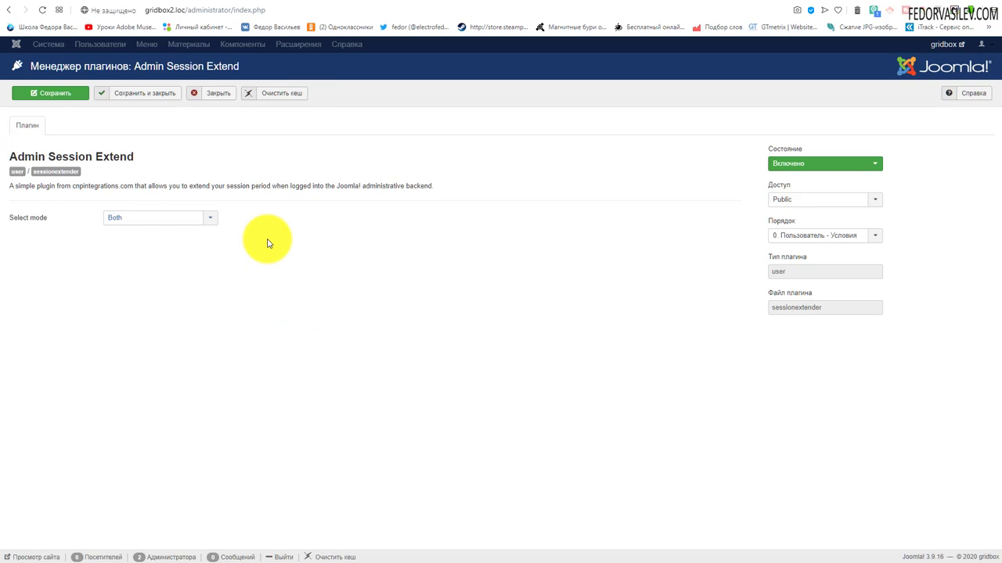
click(217, 95)
Open the global configuration's system settings and examine the session lifetime value.
click(47, 44)
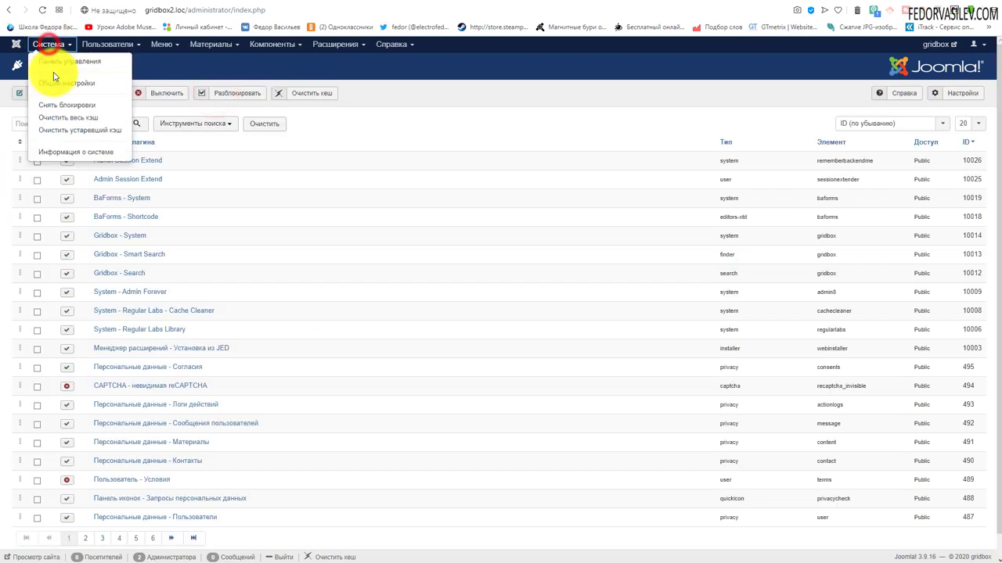
click(53, 81)
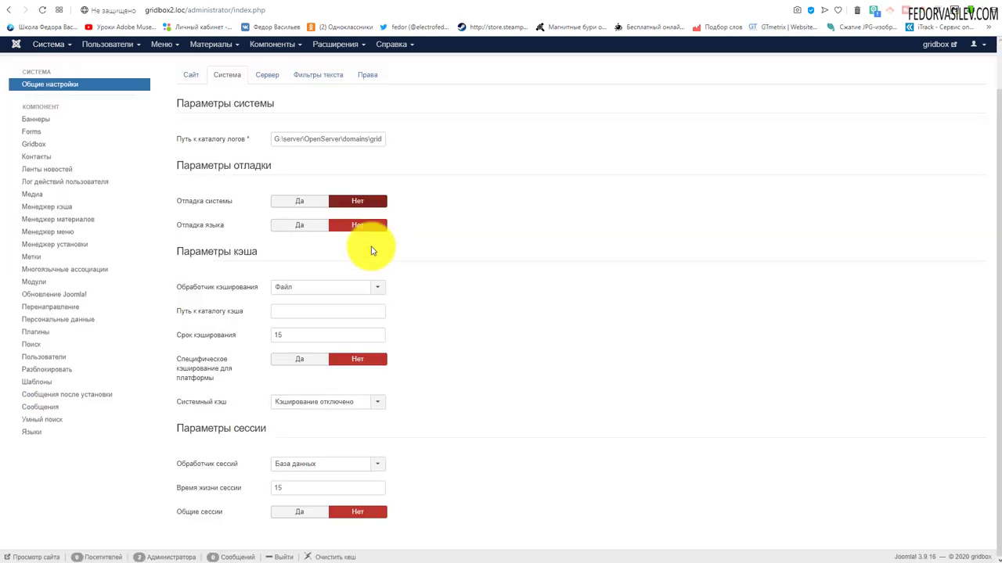
scroll(246, 274, down, 2)
click(288, 488)
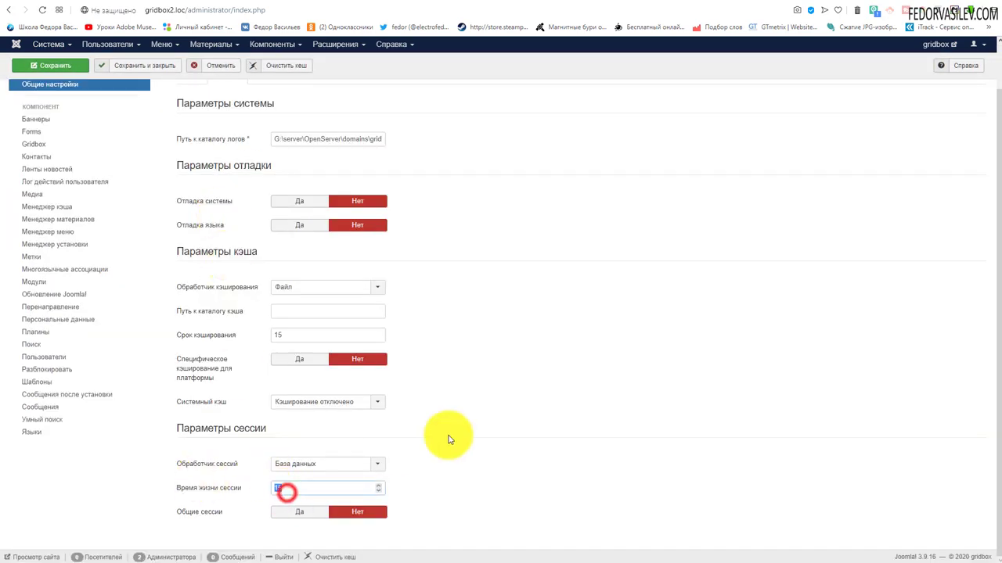
click(618, 384)
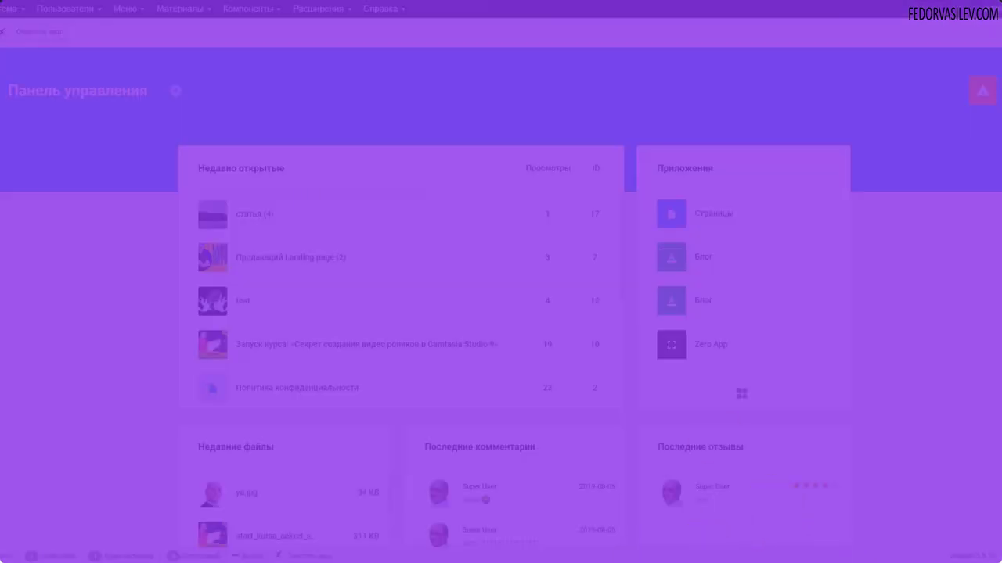
click(992, 97)
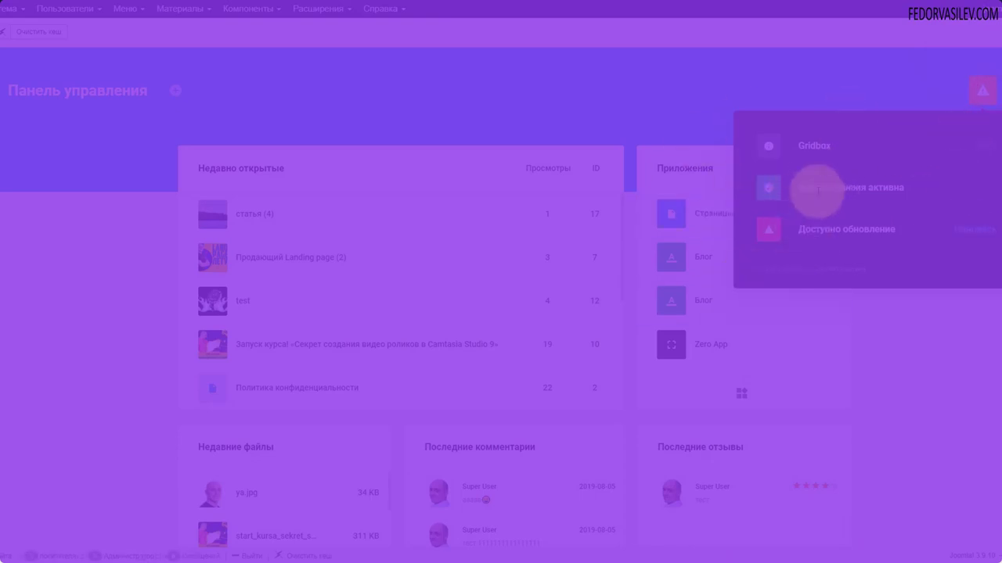
click(814, 147)
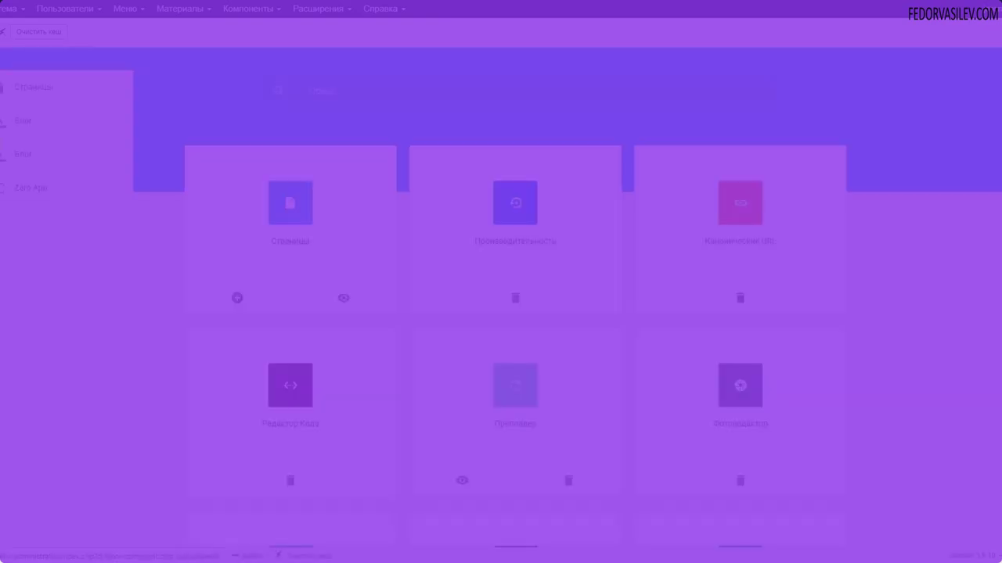
click(16, 187)
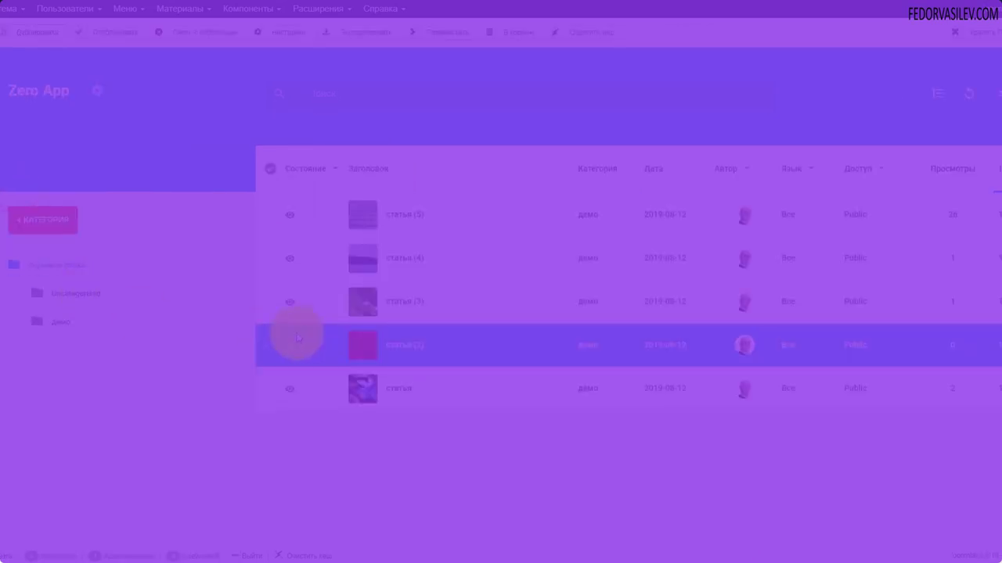